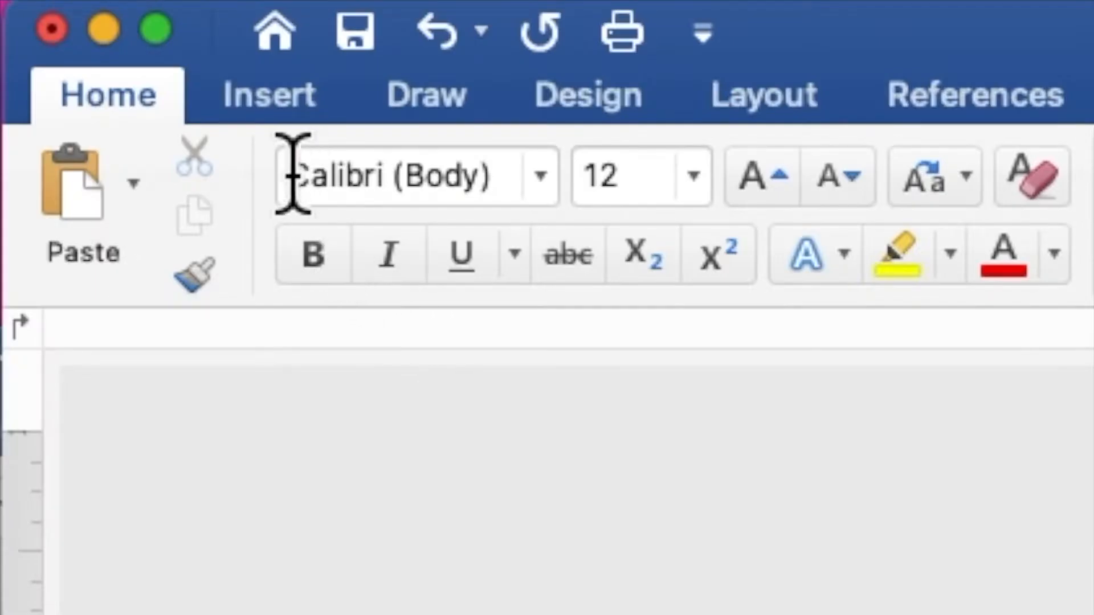
Insert the picture file FLORAL BORDER IN MIDNIGHT BLUE BACKGROUND.jpg into the document
{"action": "left_click", "coordinate": [257, 106]}
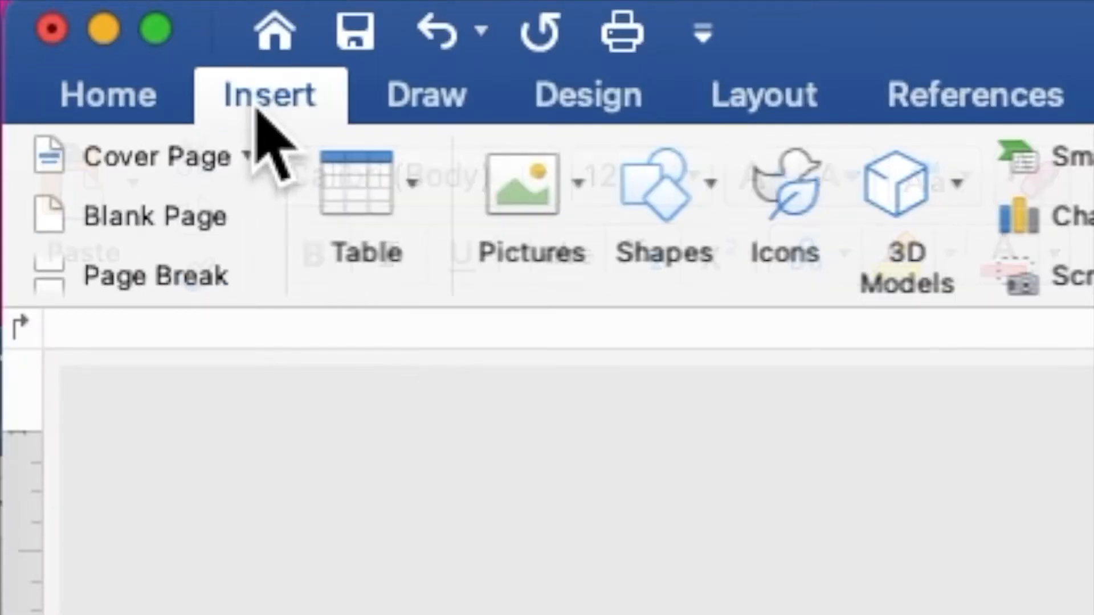
{"action": "left_click", "coordinate": [511, 195]}
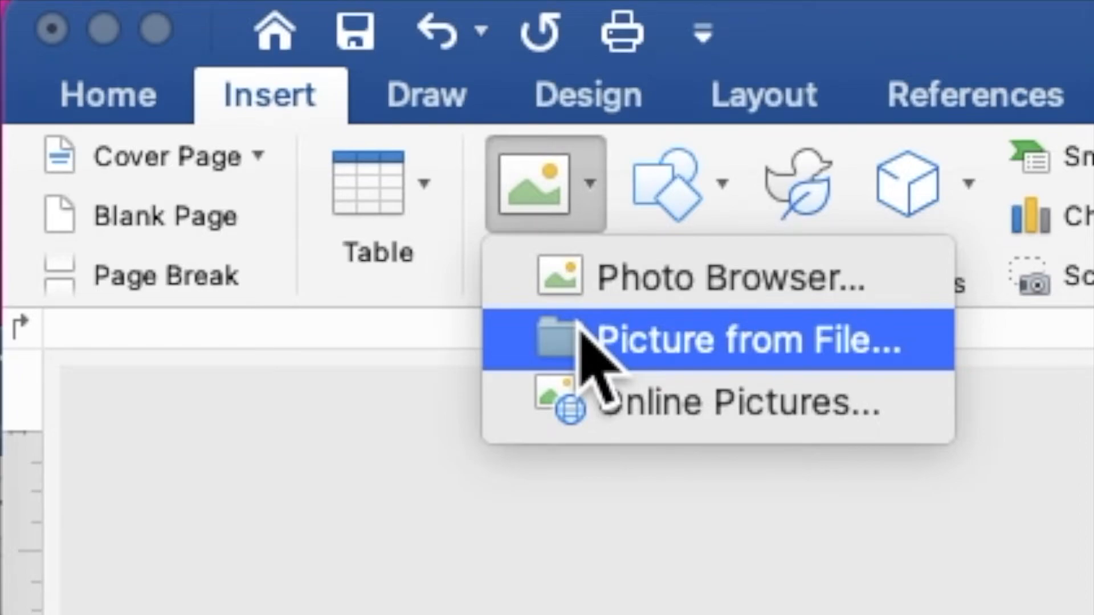
{"action": "left_click", "coordinate": [580, 324]}
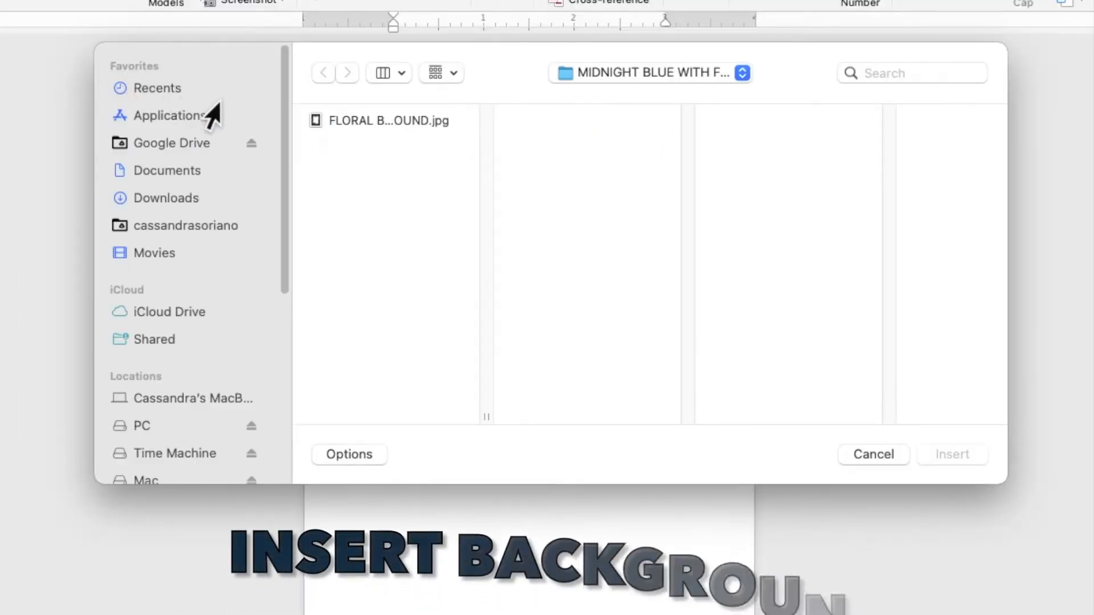
{"action": "left_click", "coordinate": [328, 126]}
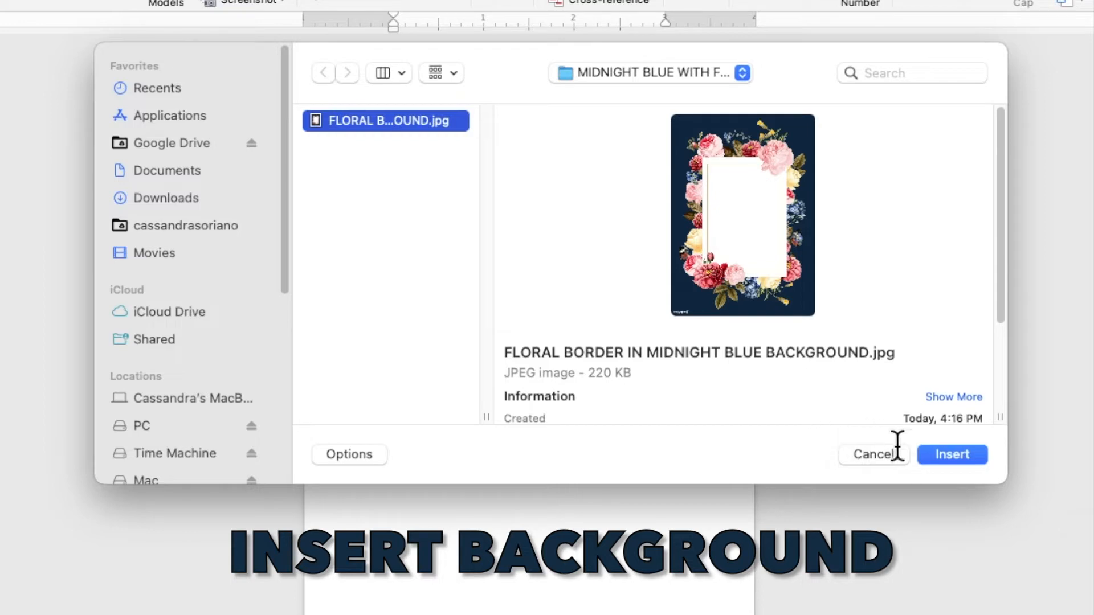
{"action": "left_click", "coordinate": [946, 454]}
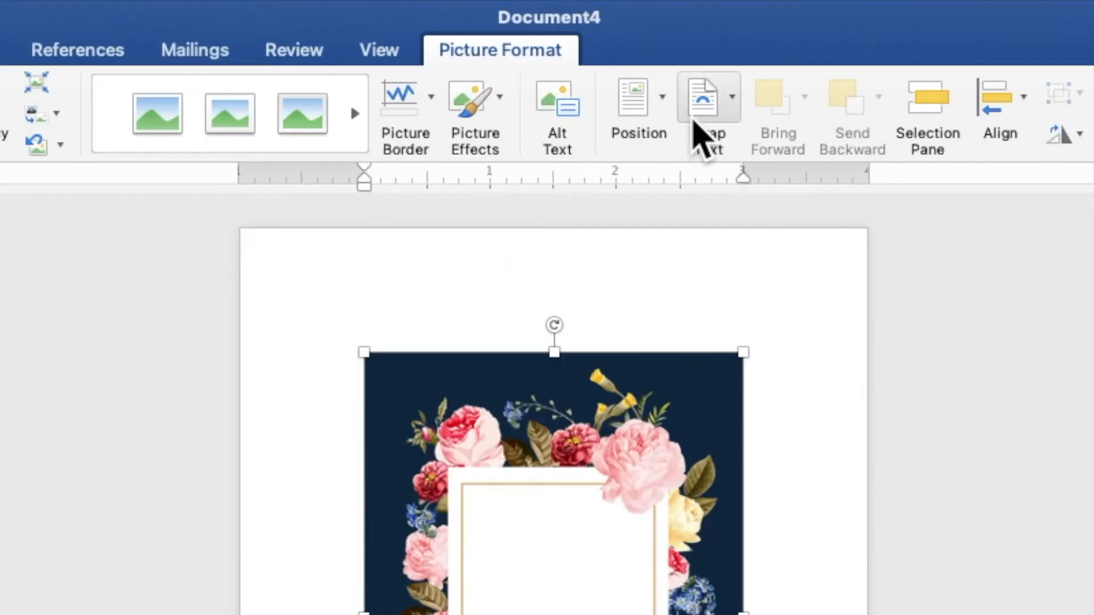
Set the picture's text wrapping to Behind Text and enlarge it to about 7.24" high by 5.17" wide, covering the whole page
{"action": "left_click", "coordinate": [694, 121]}
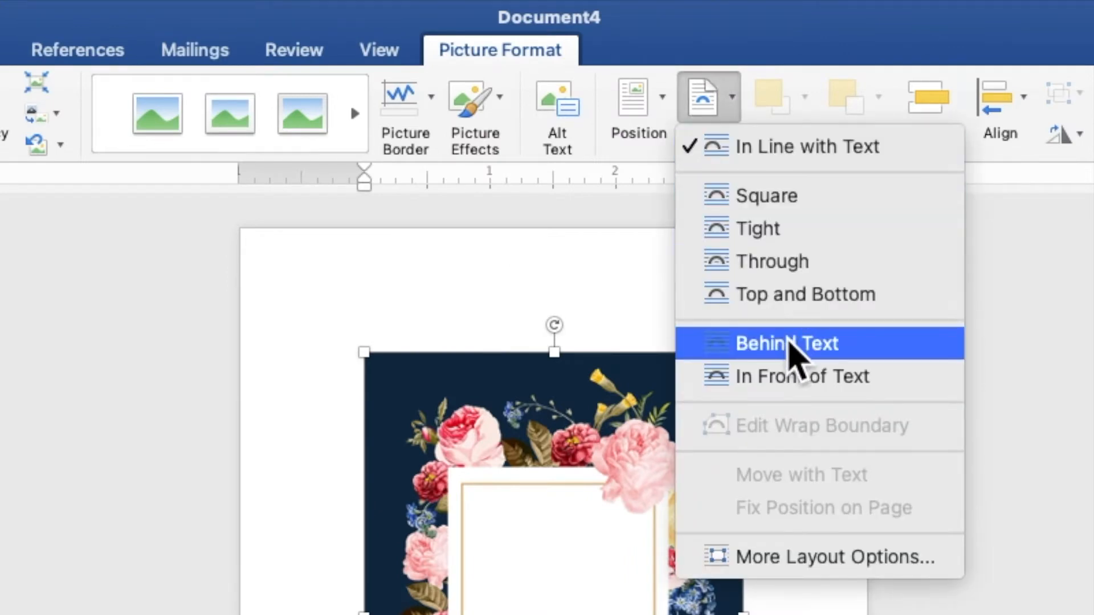
{"action": "left_click", "coordinate": [789, 345]}
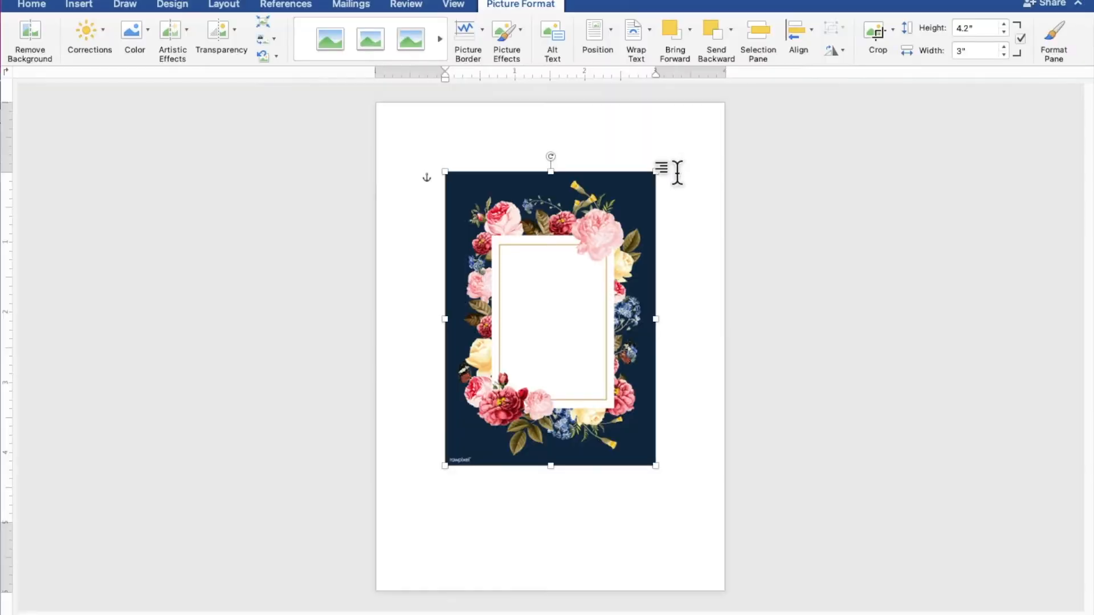
{"action": "left_click_drag", "start_coordinate": [637, 234], "coordinate": [569, 168]}
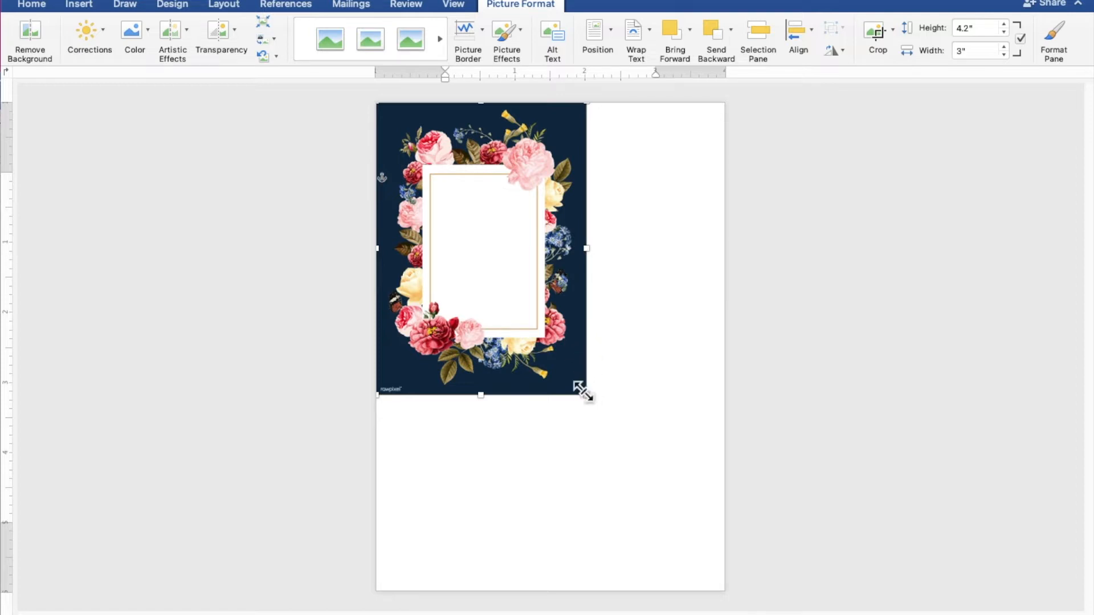
{"action": "left_click_drag", "start_coordinate": [587, 393], "coordinate": [733, 598]}
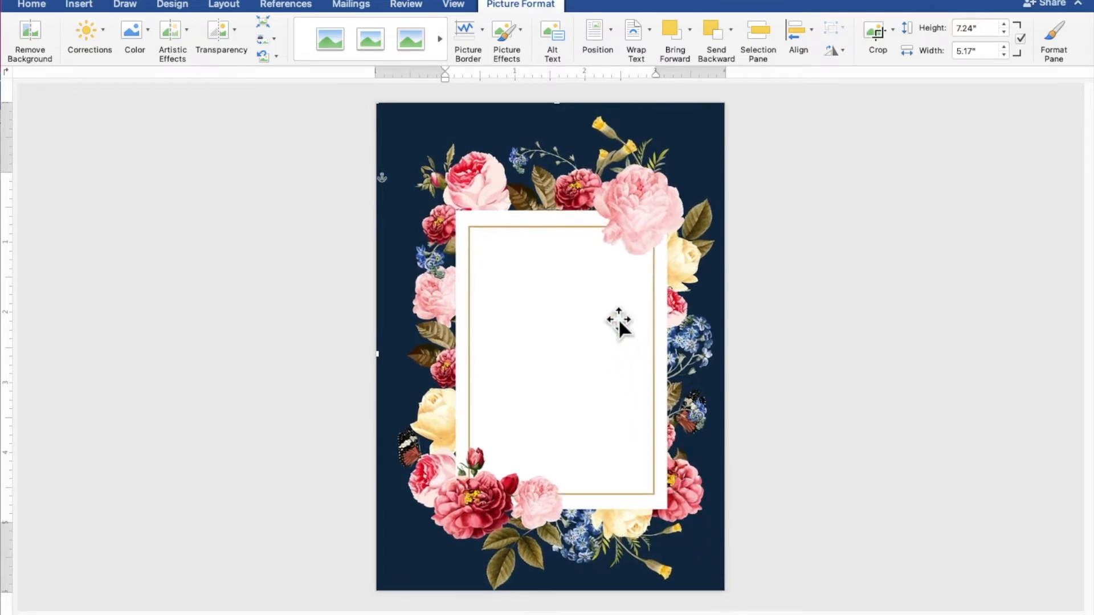
Nudge the background picture leftward until its floral frame is centred on the page, and deselect it
{"action": "key", "text": "Left"}
{"action": "key", "text": "Left"}
{"action": "key", "text": "Left"}
{"action": "key", "text": "Left"}
{"action": "key", "text": "Left"}
{"action": "key", "text": "Left"}
{"action": "key", "text": "Left"}
{"action": "key", "text": "Left"}
{"action": "key", "text": "Left"}
{"action": "key", "text": "Left"}
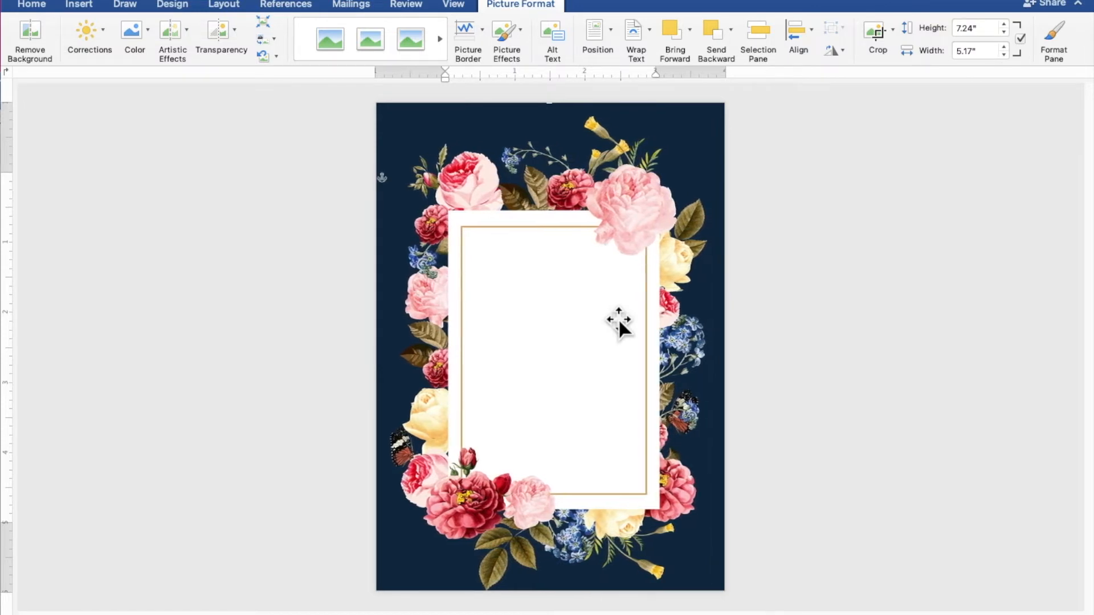
{"action": "left_click", "coordinate": [916, 294]}
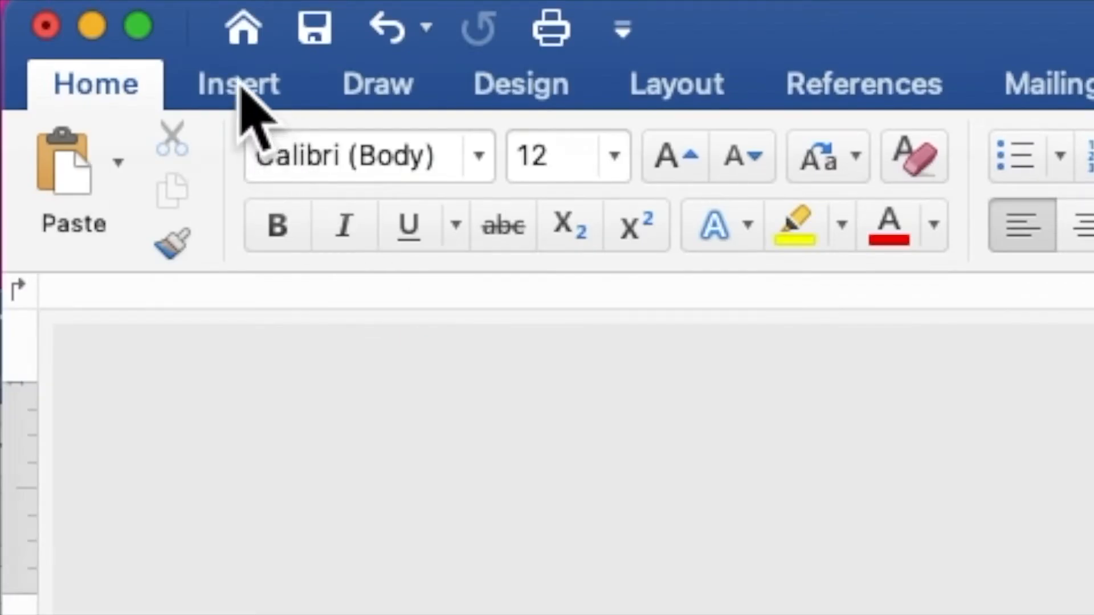
Draw a rectangle about 3.6" high by 2.72" wide over the white area inside the floral frame
{"action": "left_click", "coordinate": [239, 83]}
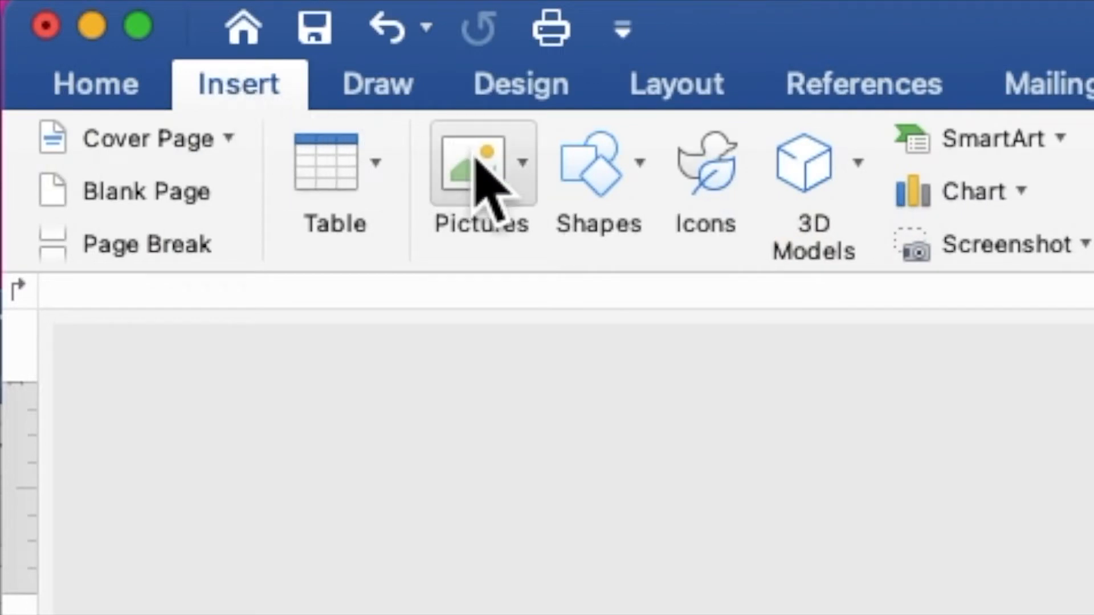
{"action": "left_click", "coordinate": [593, 191]}
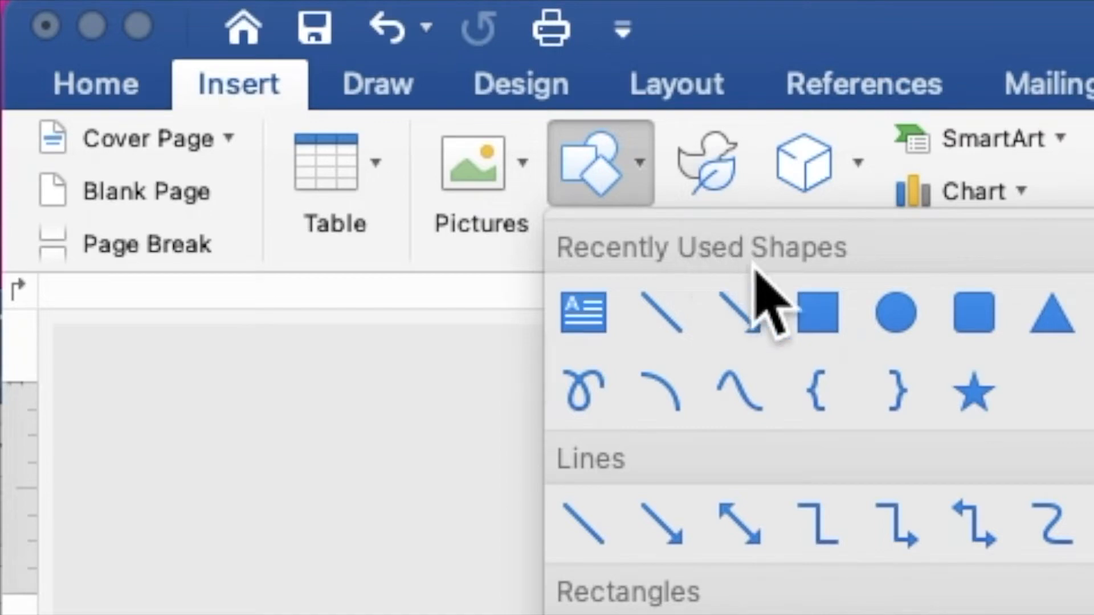
{"action": "left_click", "coordinate": [816, 319]}
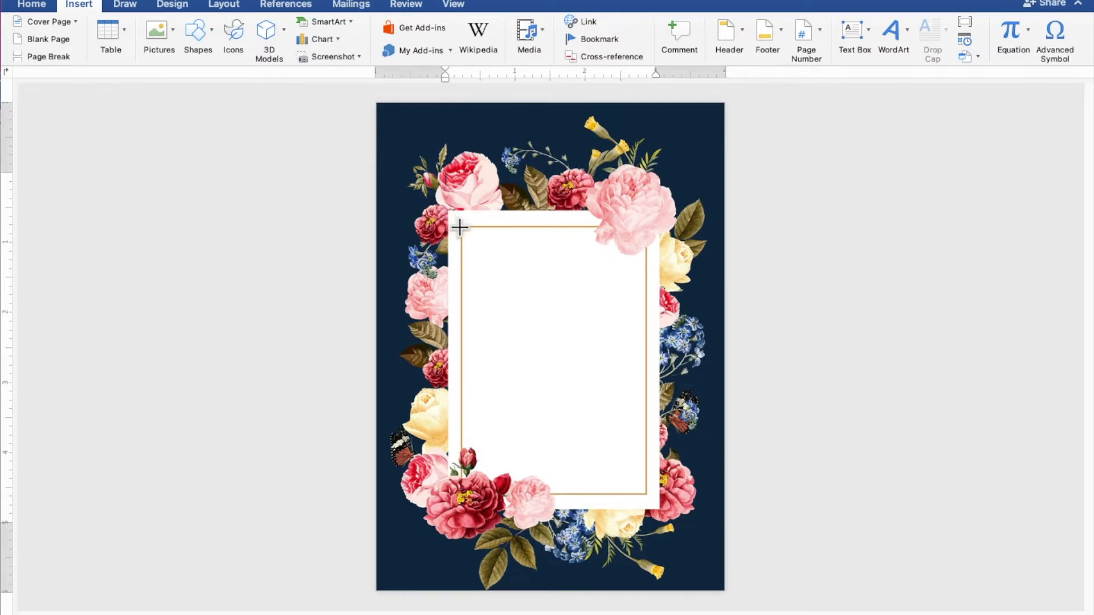
{"action": "mouse_move", "coordinate": [459, 227]}
{"action": "left_mouse_down"}
{"action": "mouse_move", "coordinate": [516, 375]}
{"action": "mouse_move", "coordinate": [562, 445]}
{"action": "mouse_move", "coordinate": [649, 479]}
{"action": "left_mouse_up"}
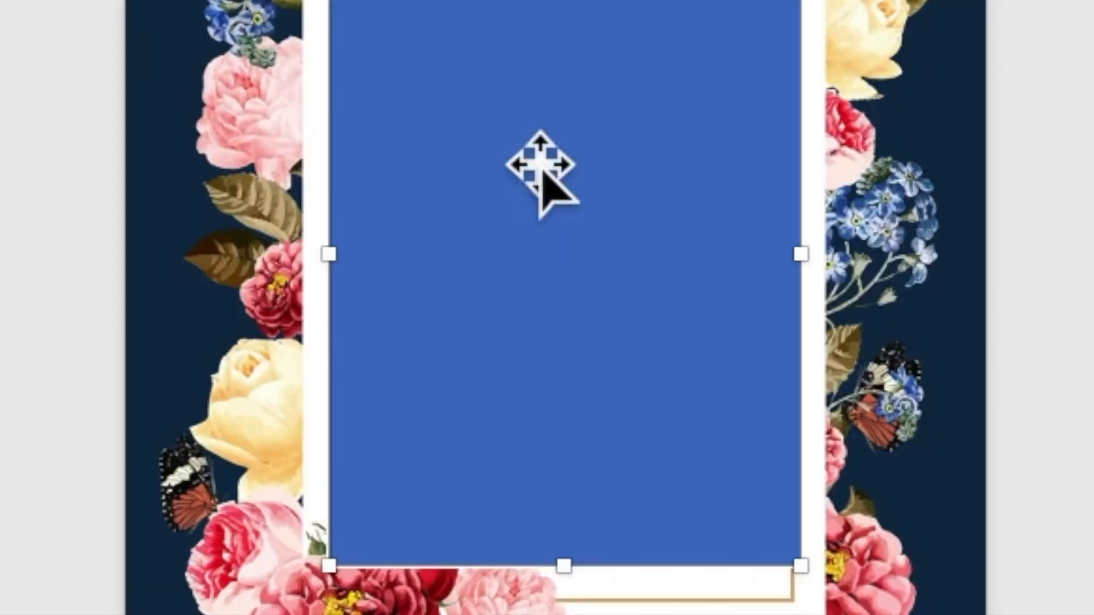
Add text inside the rectangle with the opening line "TOGETHER WITH THEIR FAMILIES"
{"action": "right_click", "coordinate": [541, 168]}
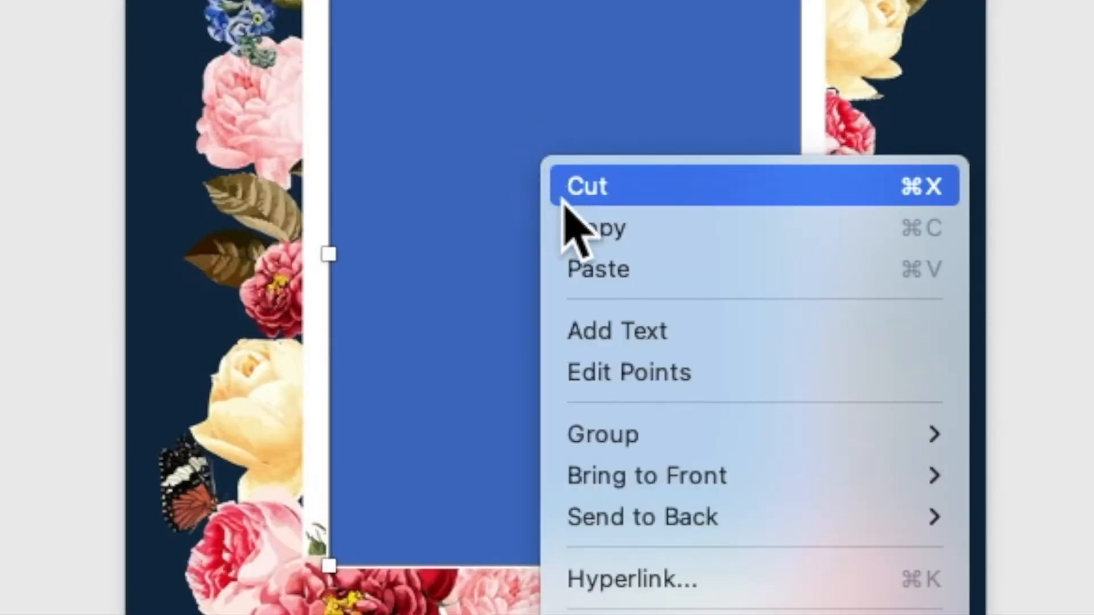
{"action": "left_click", "coordinate": [593, 332]}
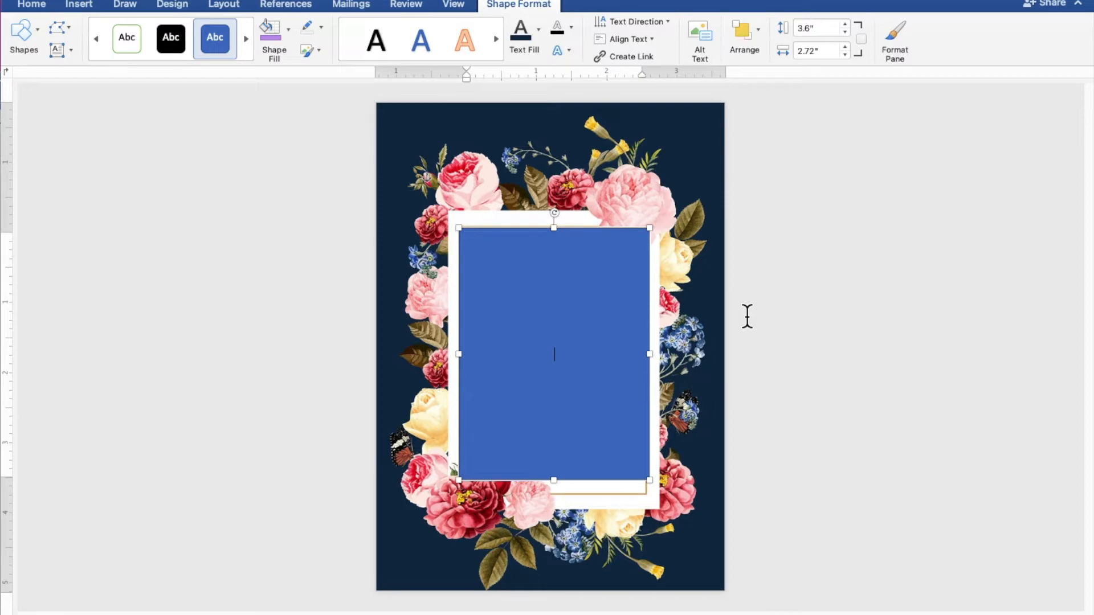
{"action": "scroll", "coordinate": [747, 316], "scroll_direction": "up", "scroll_amount": 8}
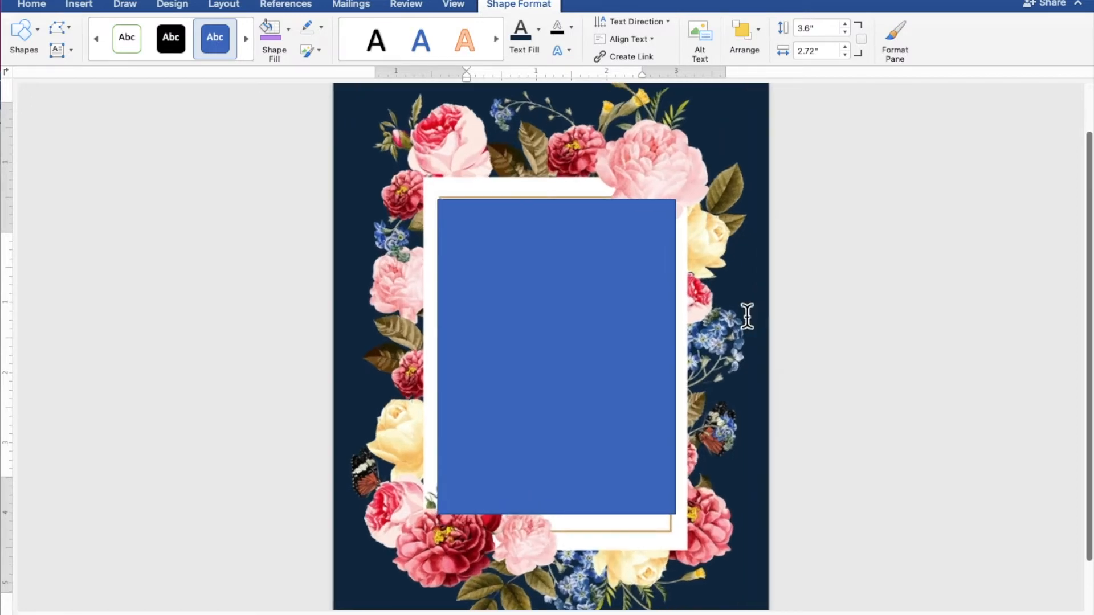
{"action": "scroll", "coordinate": [747, 316], "scroll_direction": "up", "scroll_amount": 4}
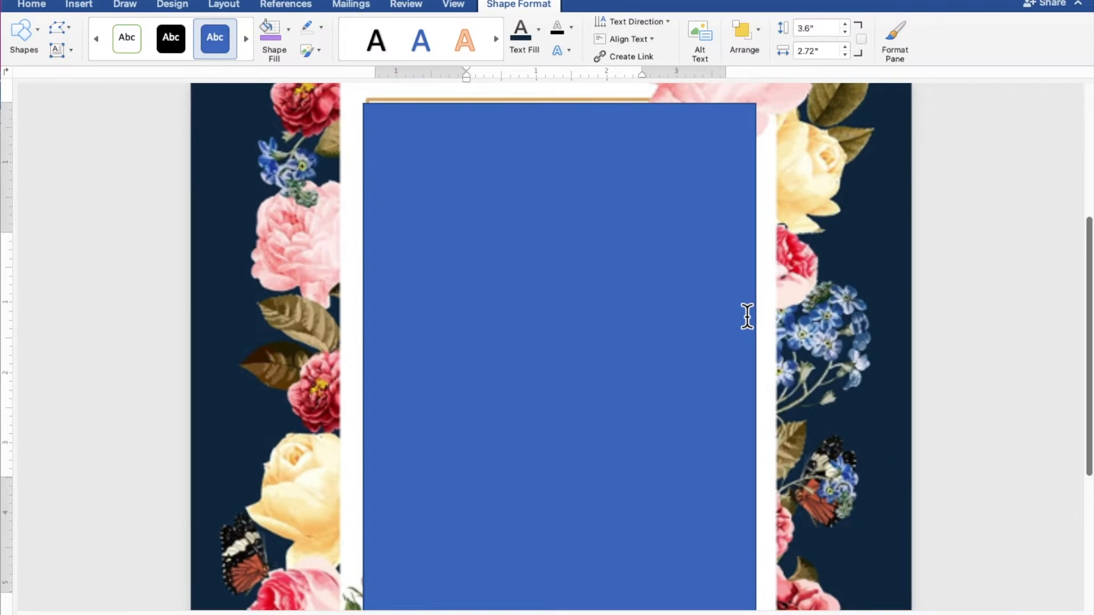
{"action": "left_click", "coordinate": [747, 316]}
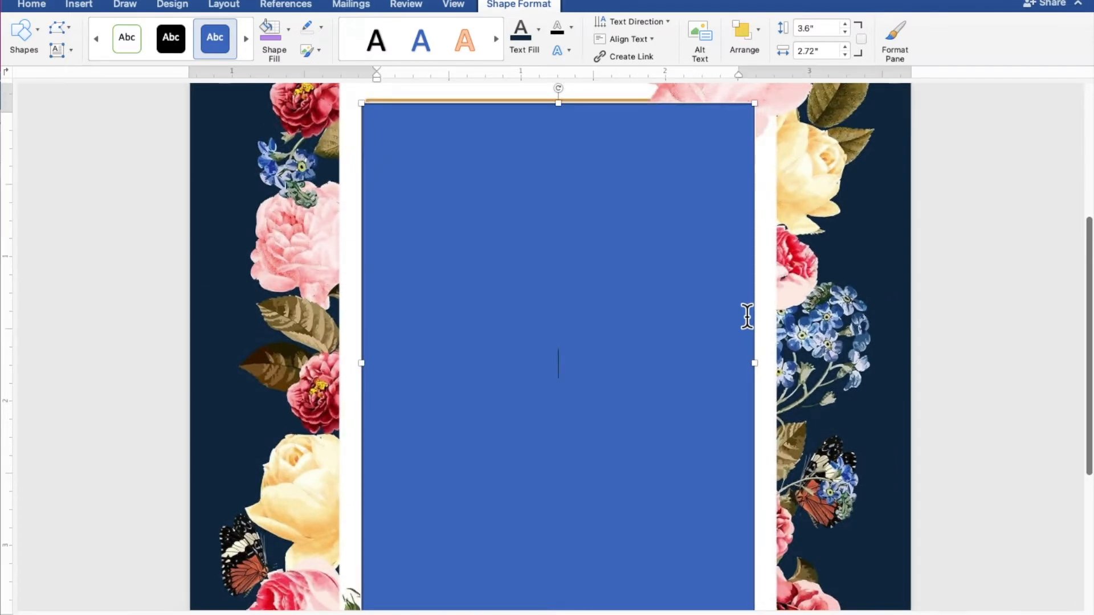
{"action": "type", "text": "TOGETH"}
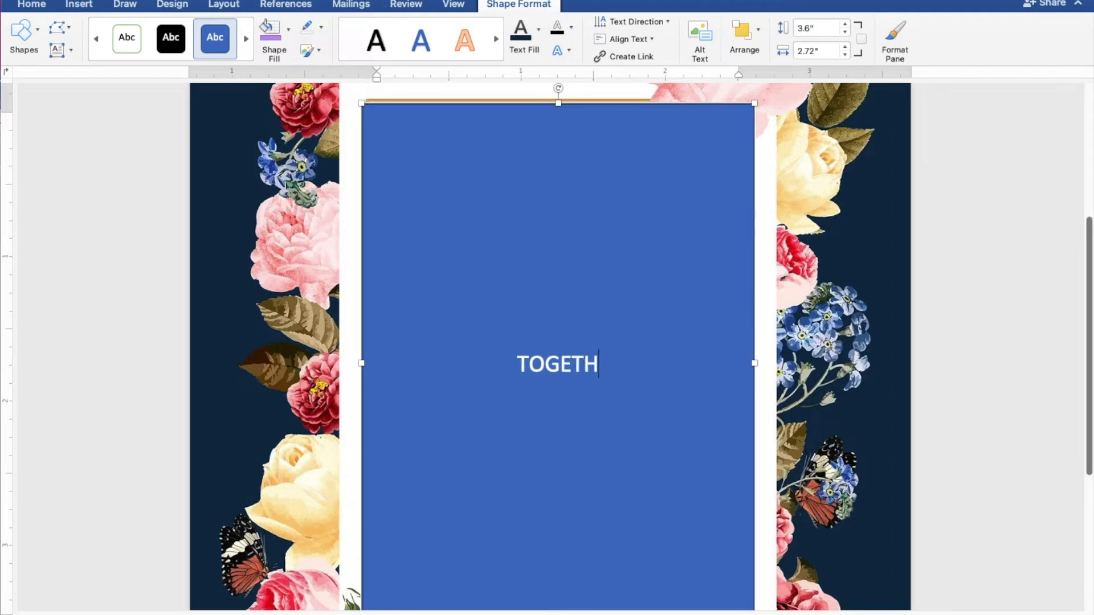
{"action": "type", "text": "ER W"}
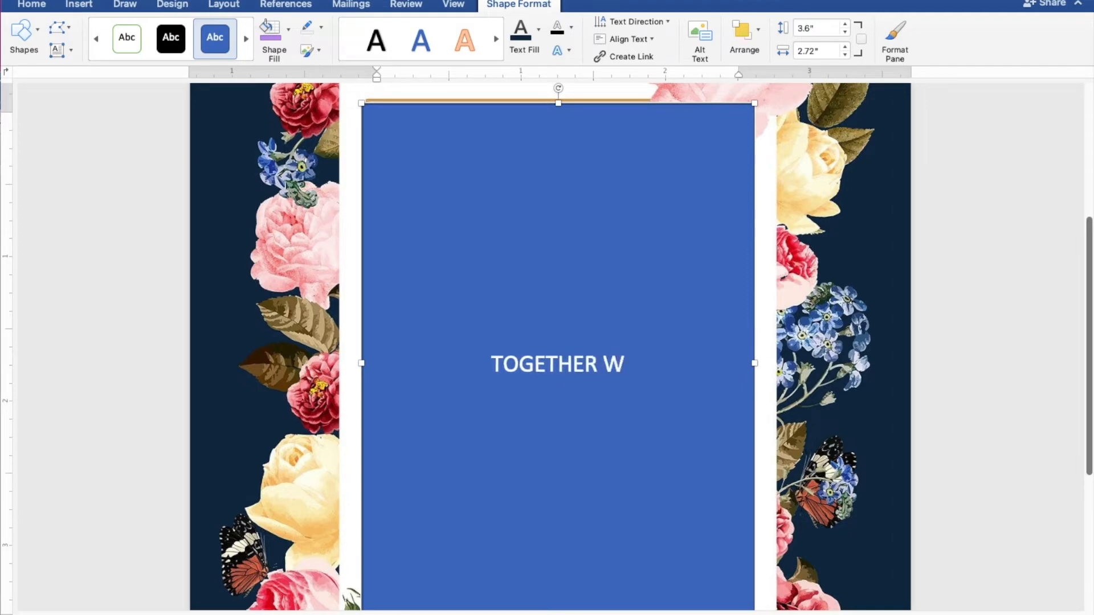
{"action": "type", "text": "ITH THEIR F"}
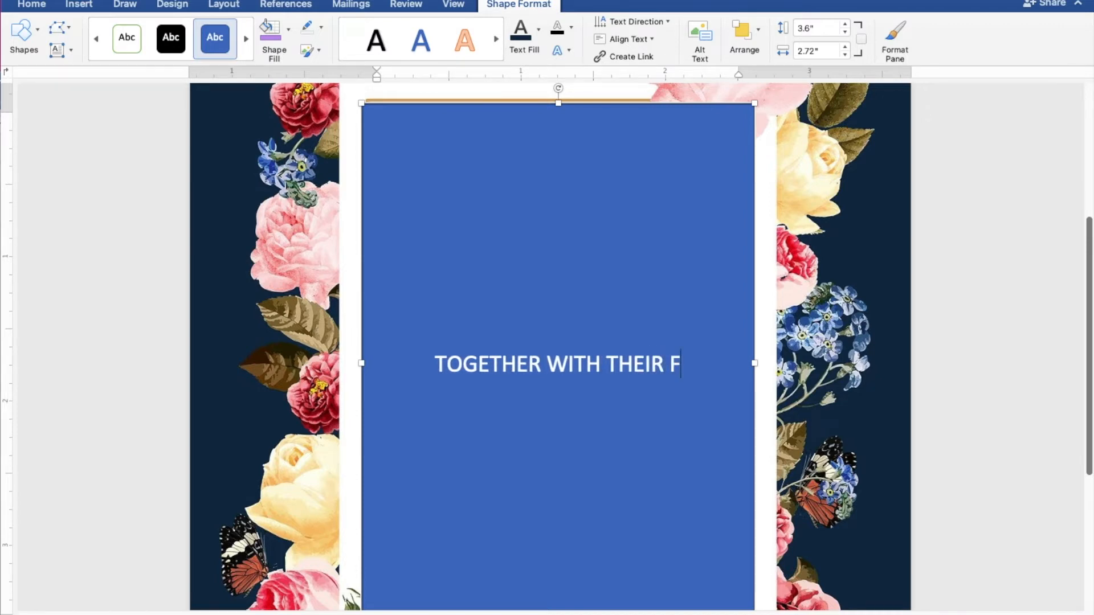
{"action": "type", "text": "AMILIES"}
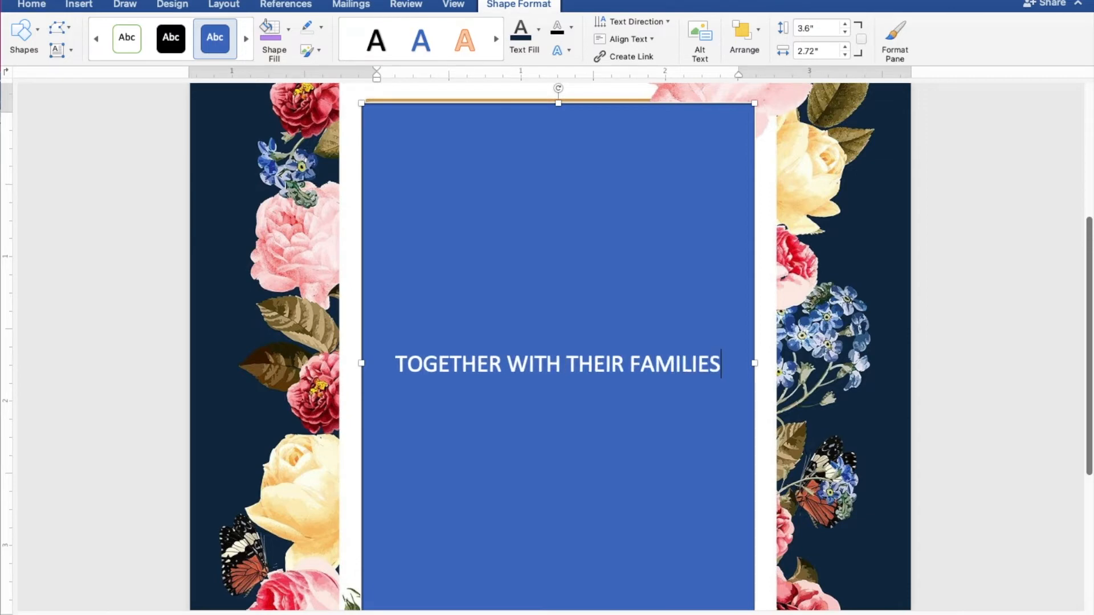
Leave a blank line below the opening text and enter the groom's and bride's first names joined by "&"
{"action": "key", "text": "Return"}
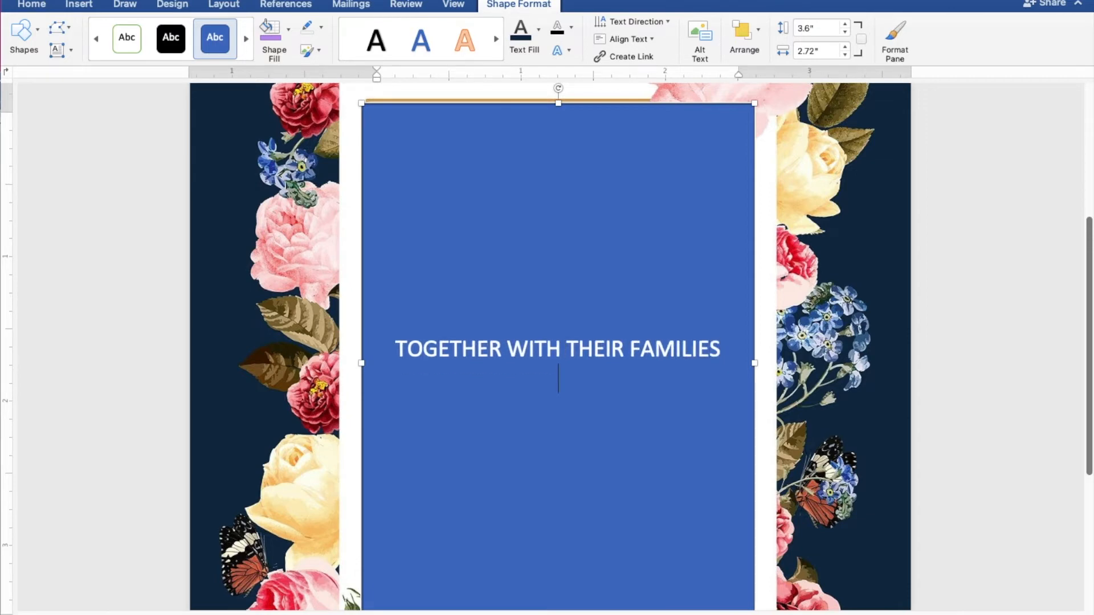
{"action": "key", "text": "Return"}
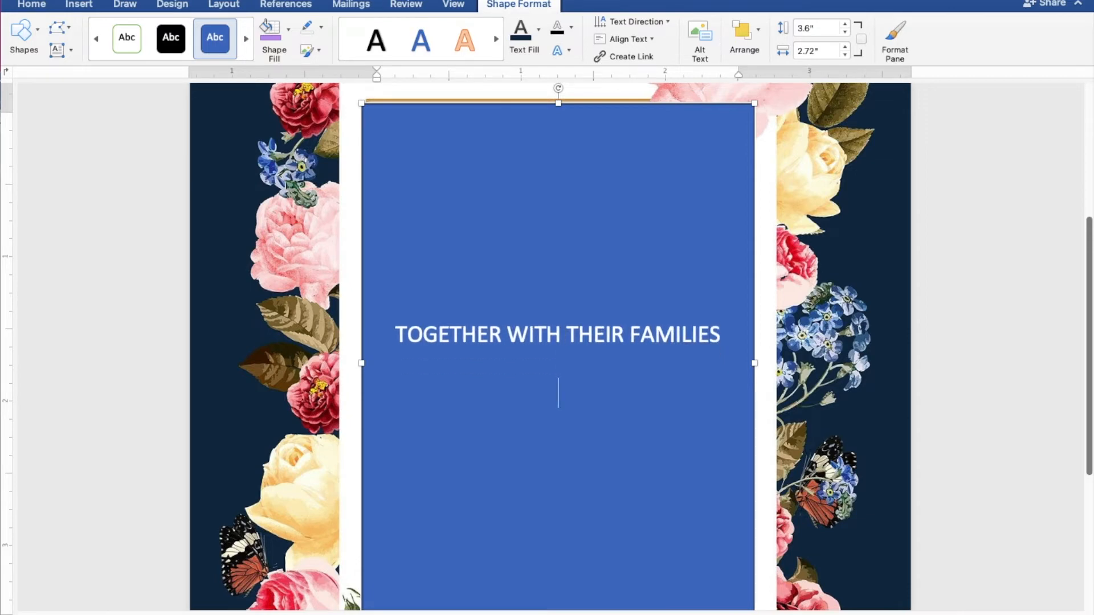
{"action": "type", "text": "Ken"}
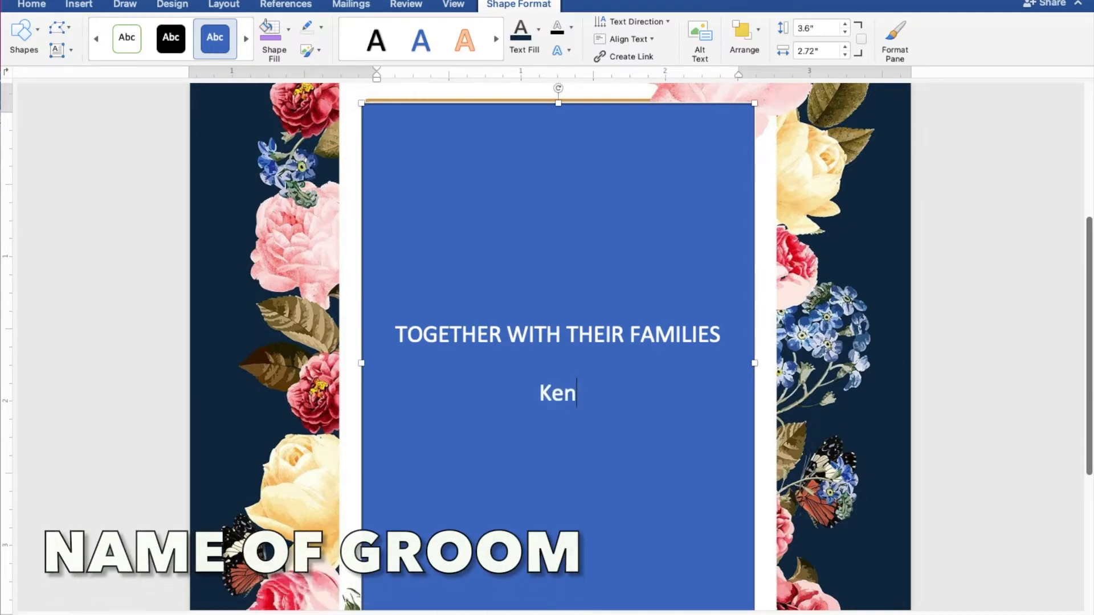
{"action": "type", "text": " &"}
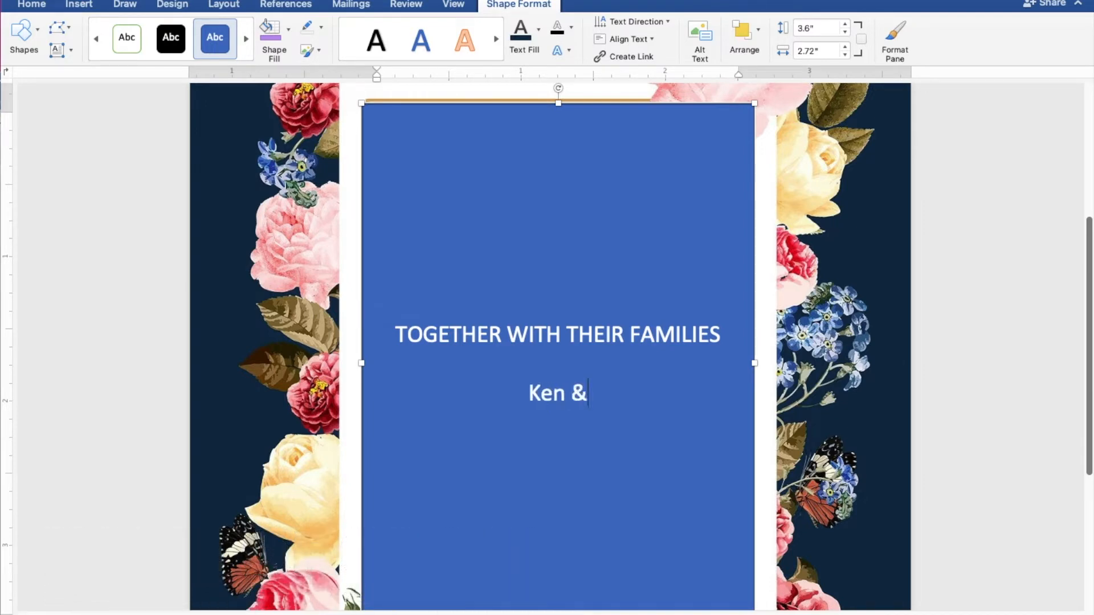
{"action": "type", "text": " C"}
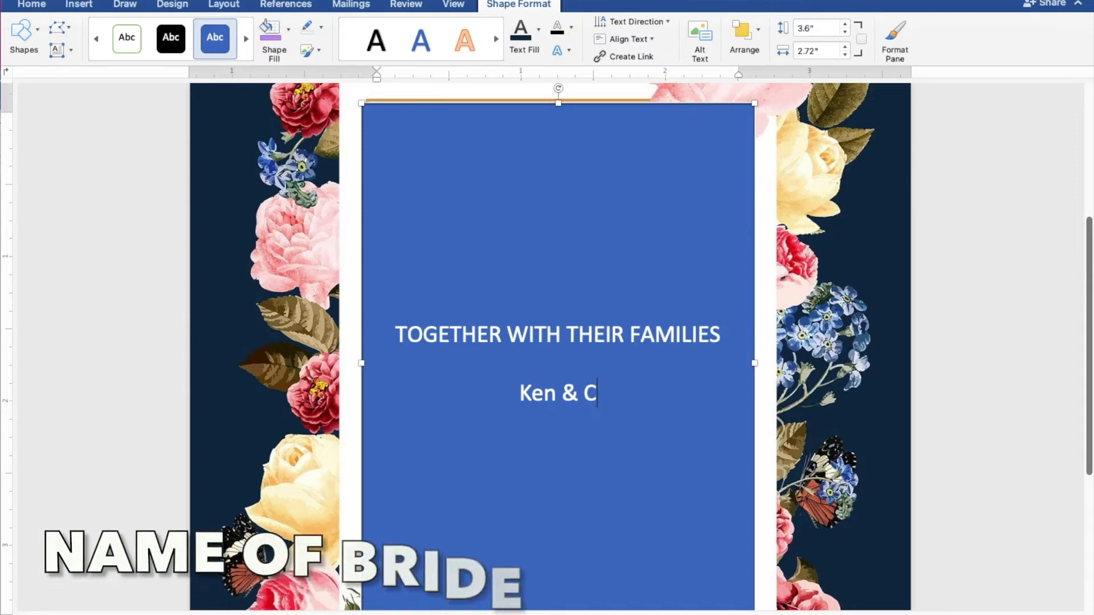
{"action": "type", "text": "assy"}
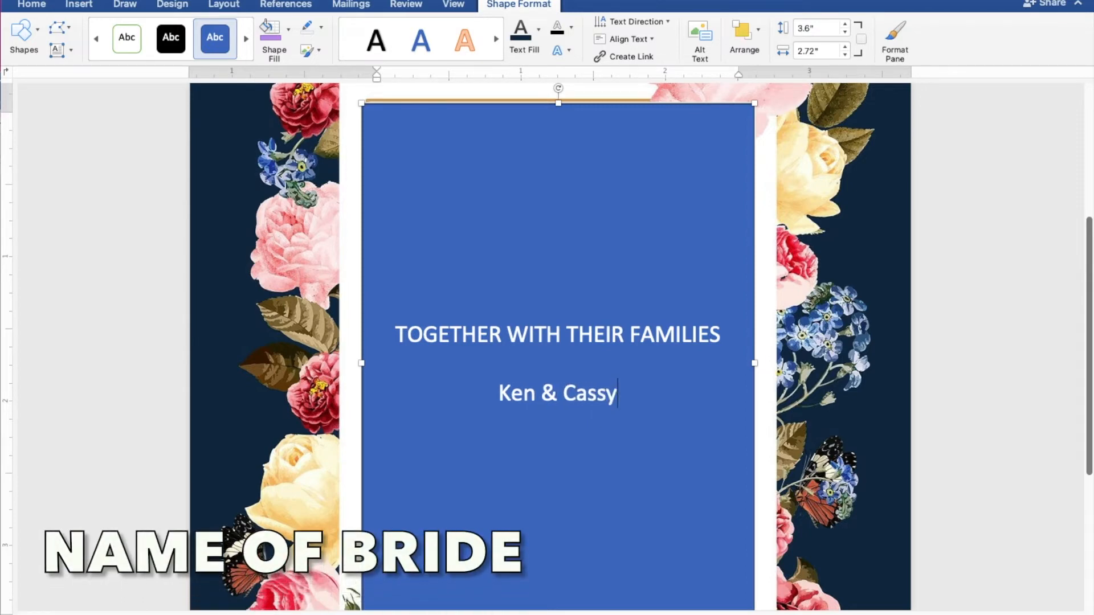
Leave a blank line below the couple's names and enter "JOYFULLY INVITE YOU TO THEIR"
{"action": "key", "text": "Return"}
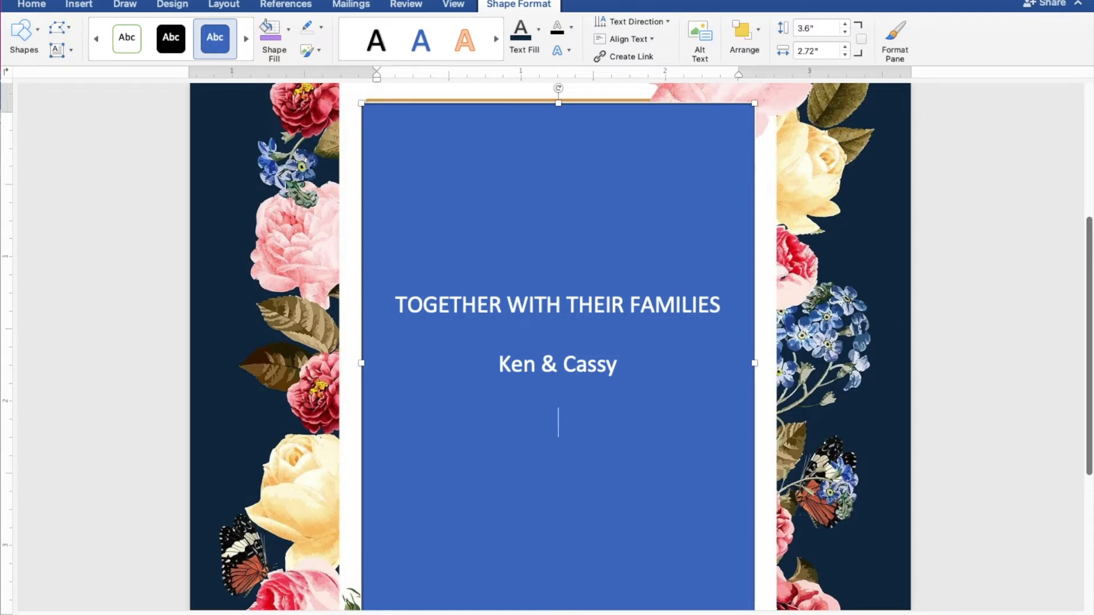
{"action": "type", "text": "JOYFULL"}
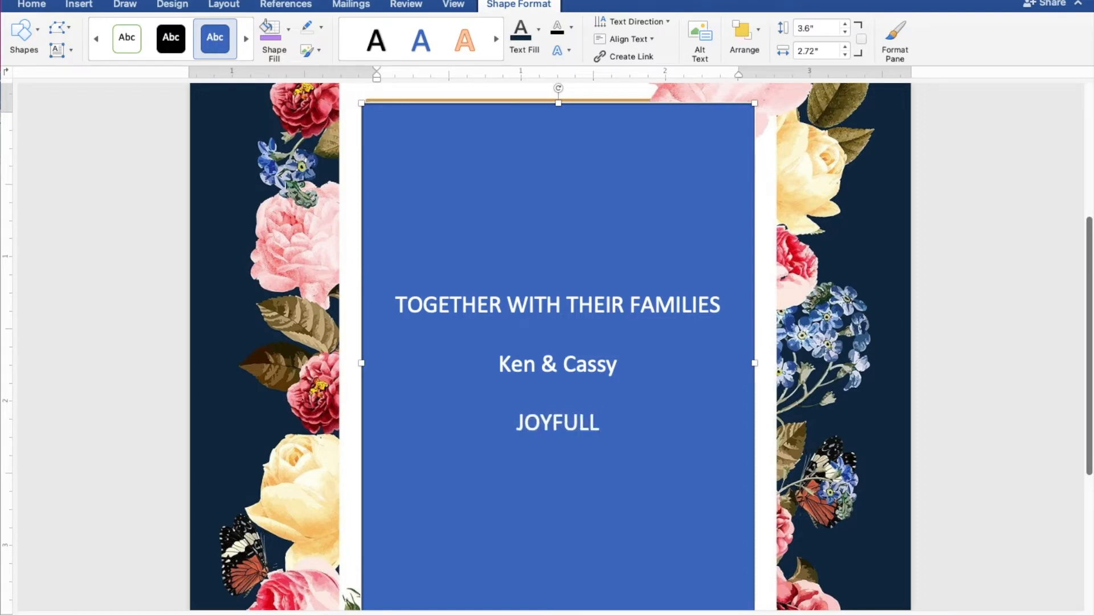
{"action": "type", "text": "Y I"}
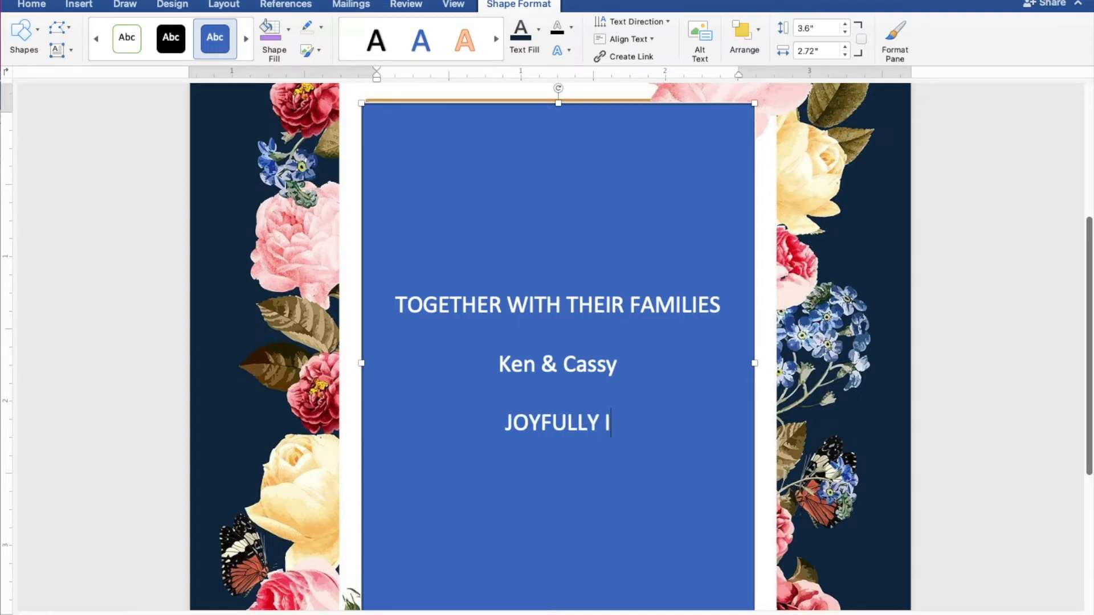
{"action": "type", "text": "NVIT"}
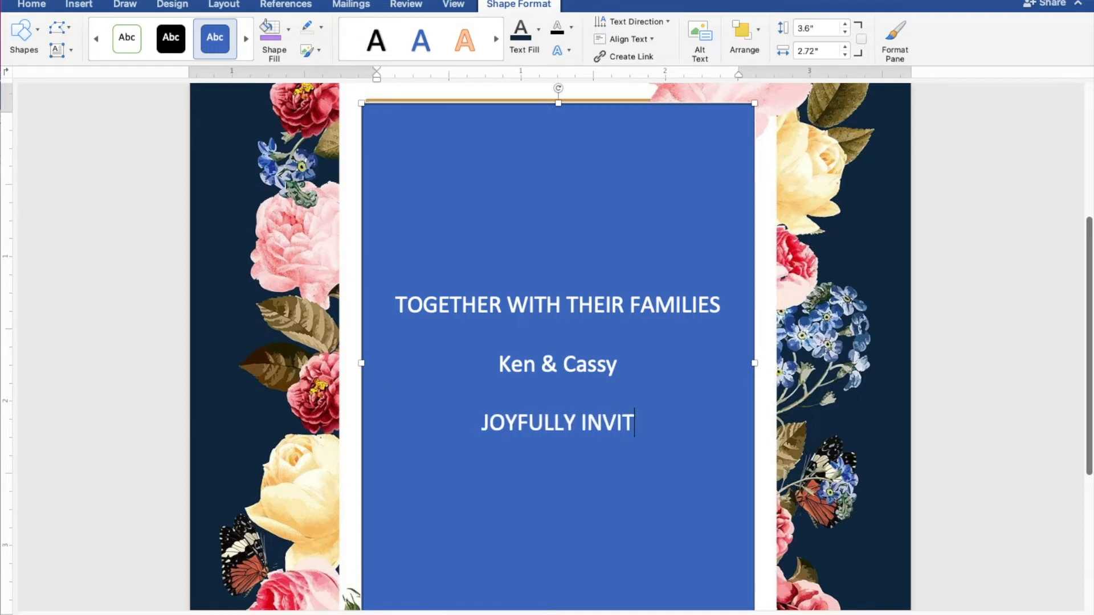
{"action": "type", "text": "E YO"}
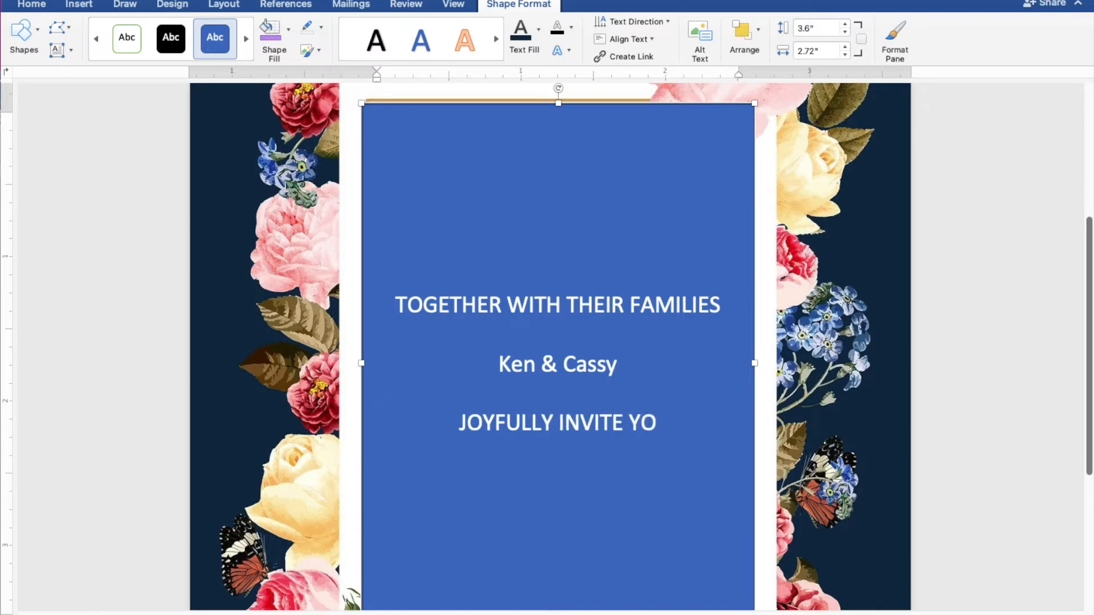
{"action": "type", "text": "U T"}
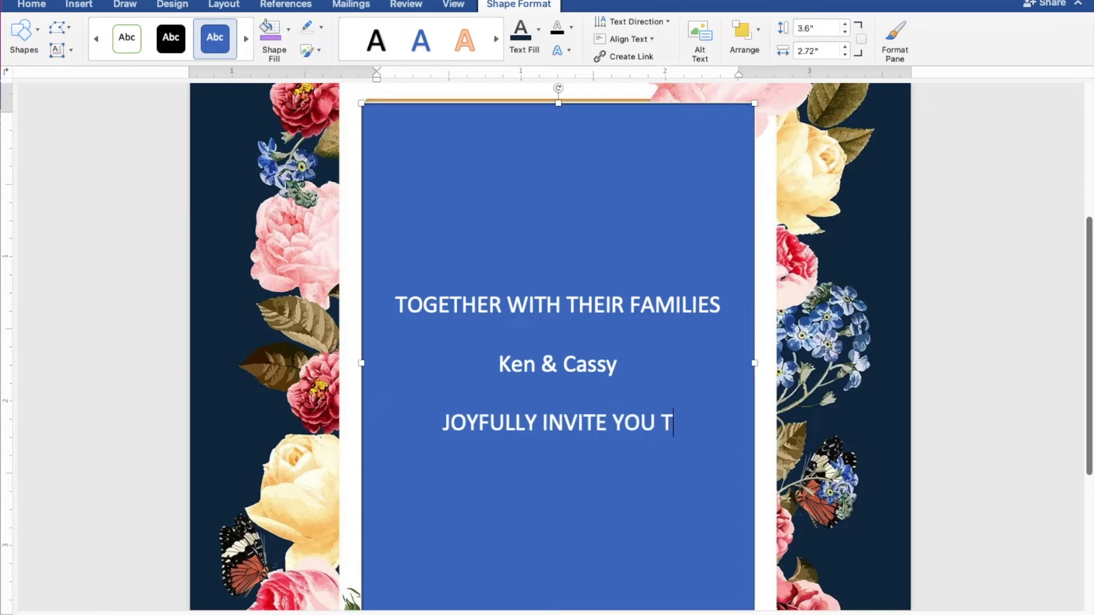
{"action": "type", "text": "O TH"}
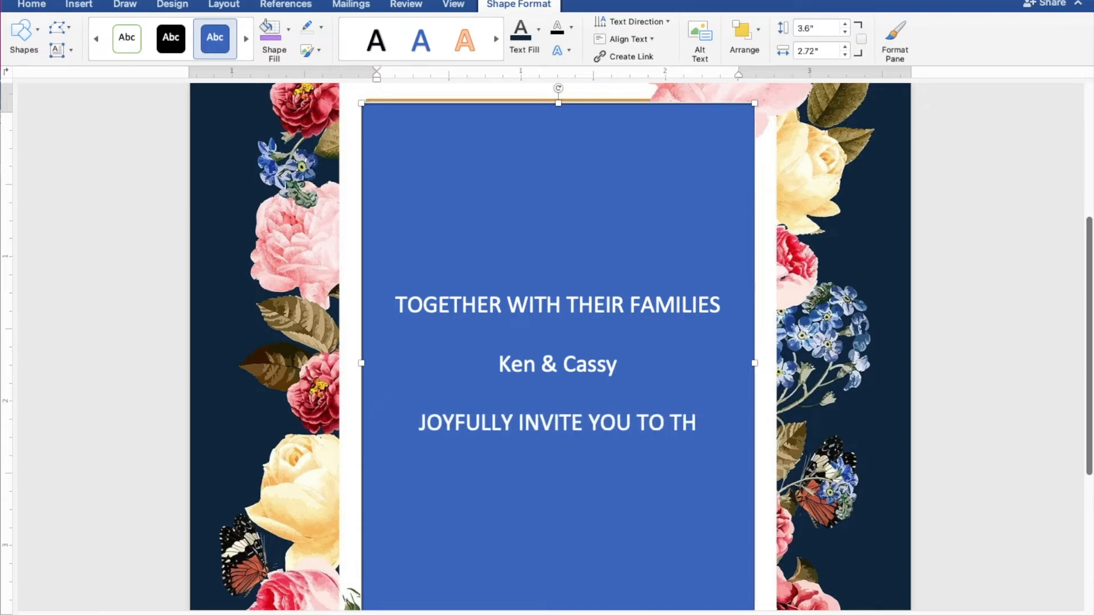
{"action": "type", "text": "EIR"}
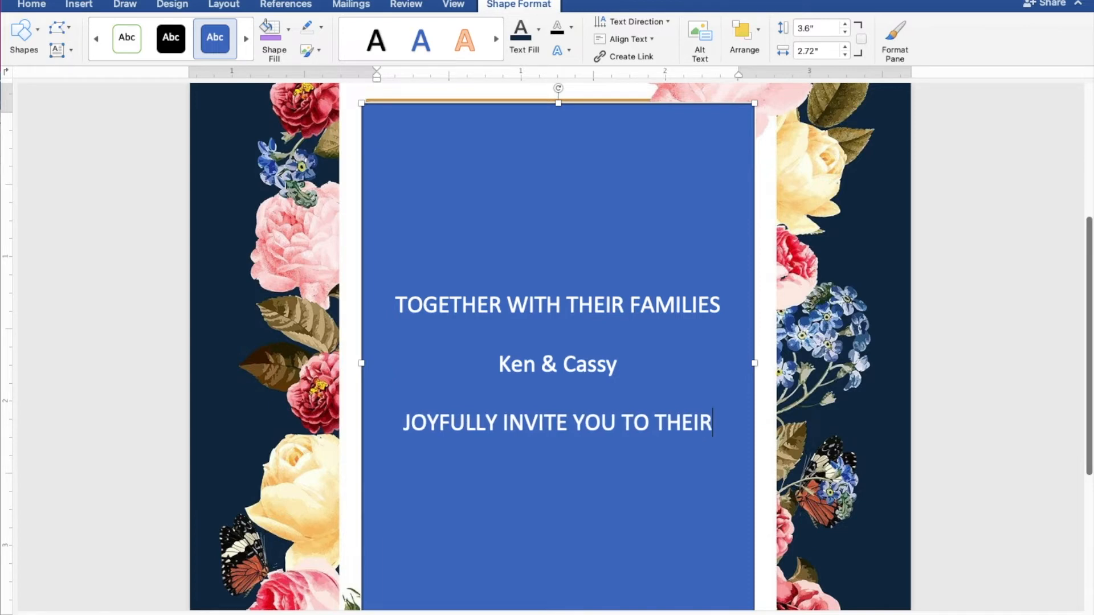
Add the word "Wedding" on its own line directly below the invitation phrase
{"action": "key", "text": "Return"}
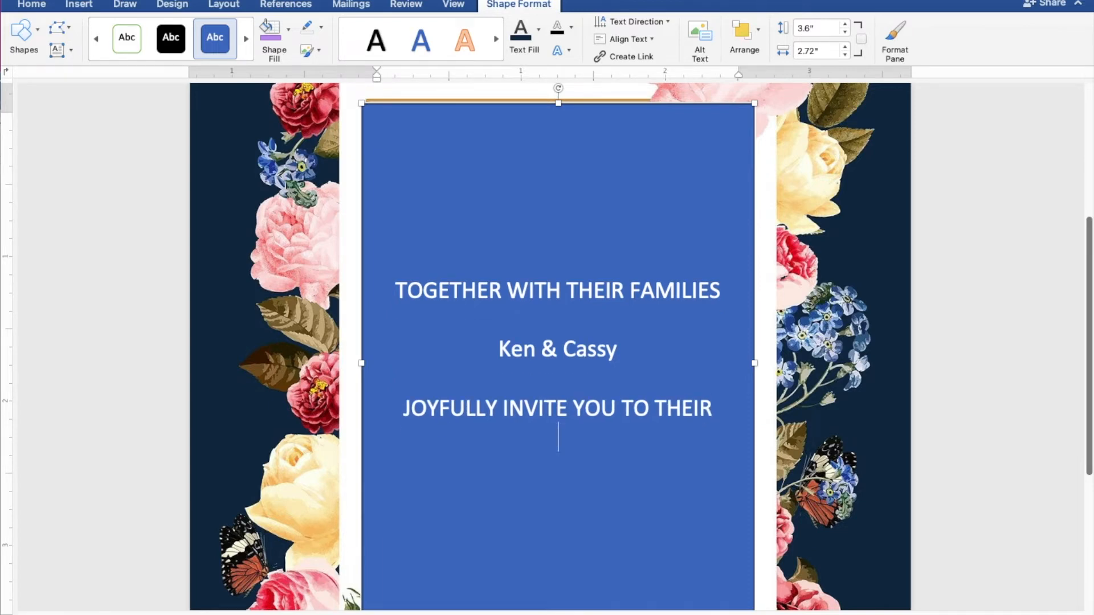
{"action": "type", "text": "w"}
{"action": "key", "text": "BackSpace"}
{"action": "type", "text": "Wedding"}
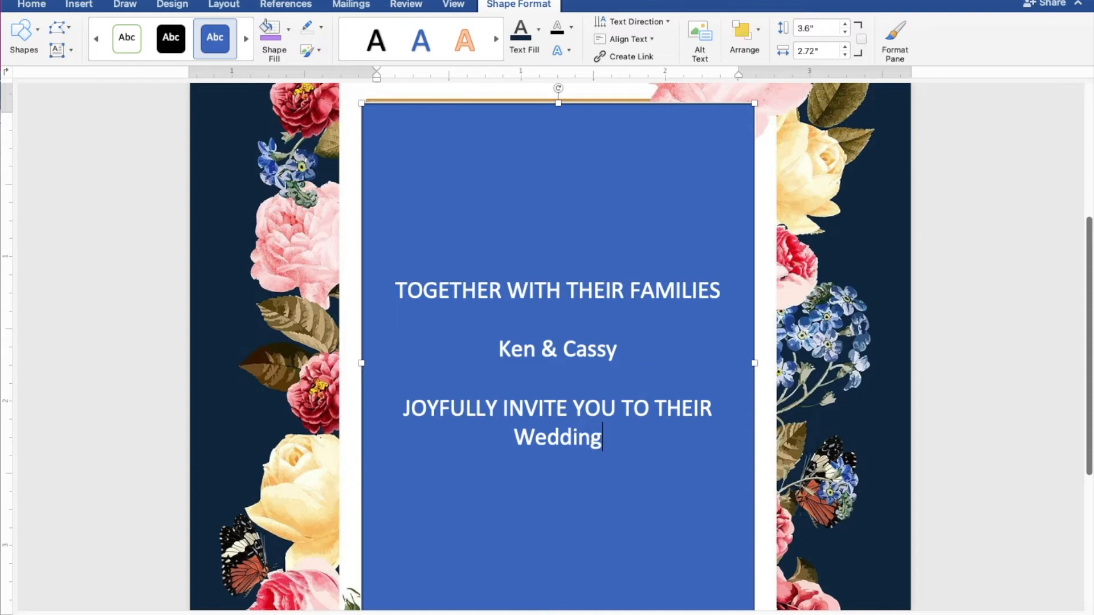
Add the date and time line "SUNDAY | MARCH 27, 2022 | 10:00 AM" below "Wedding"
{"action": "key", "text": "Return"}
{"action": "type", "text": "SUNDAY "}
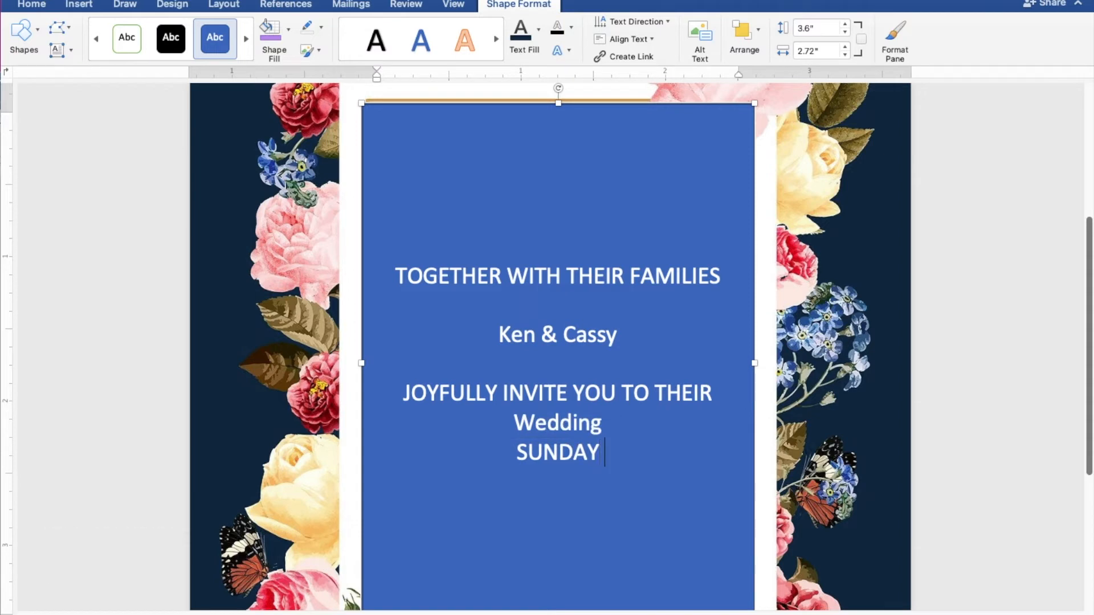
{"action": "type", "text": "| MARCH 2"}
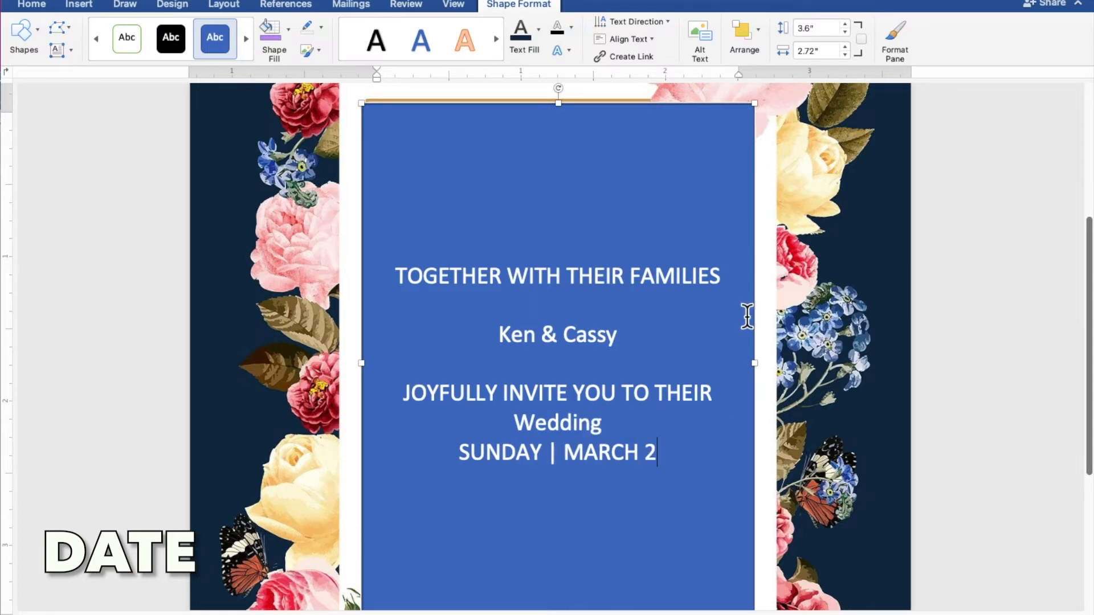
{"action": "type", "text": "7, 2022"}
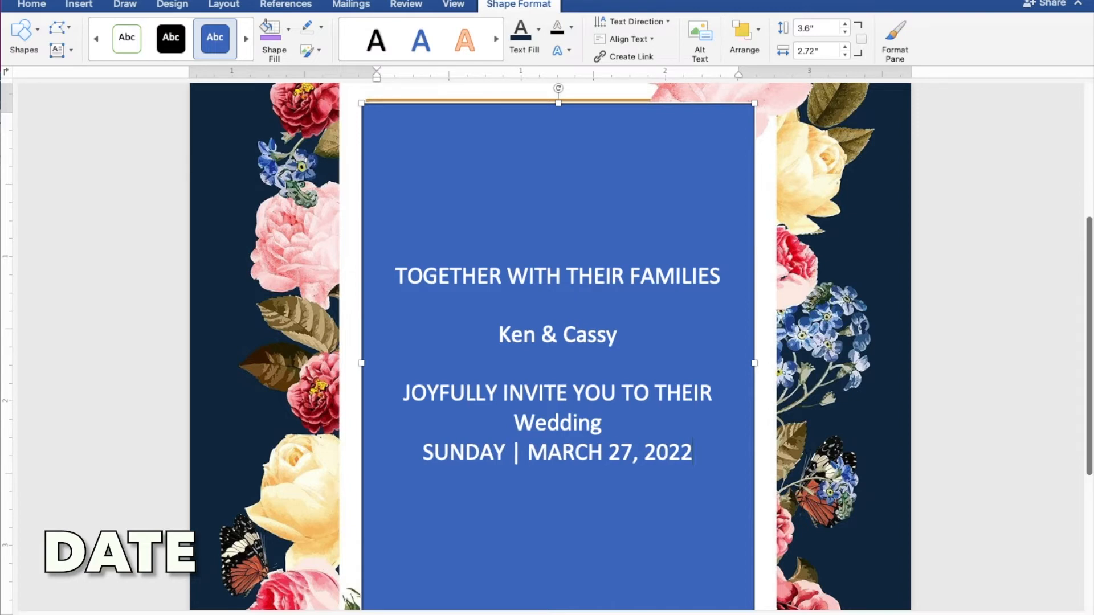
{"action": "type", "text": " |"}
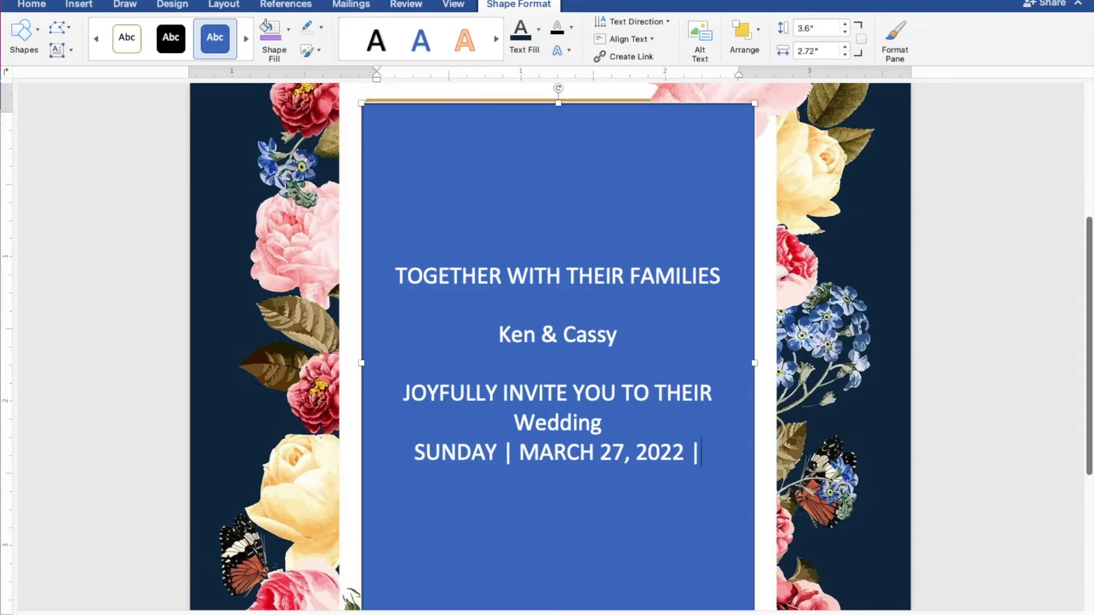
{"action": "type", "text": " 1"}
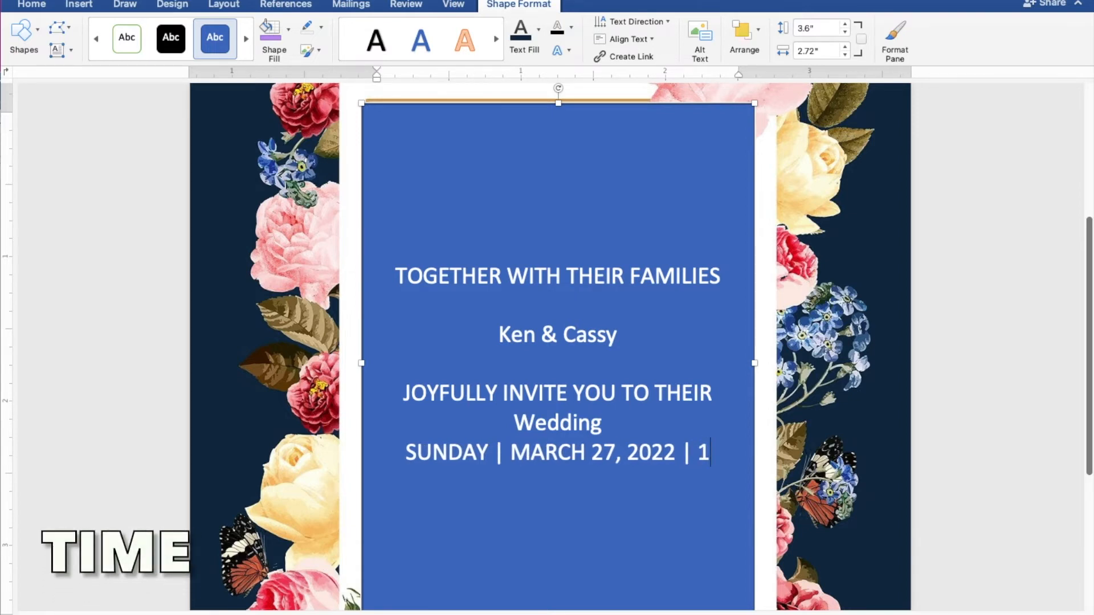
{"action": "type", "text": "0:00"}
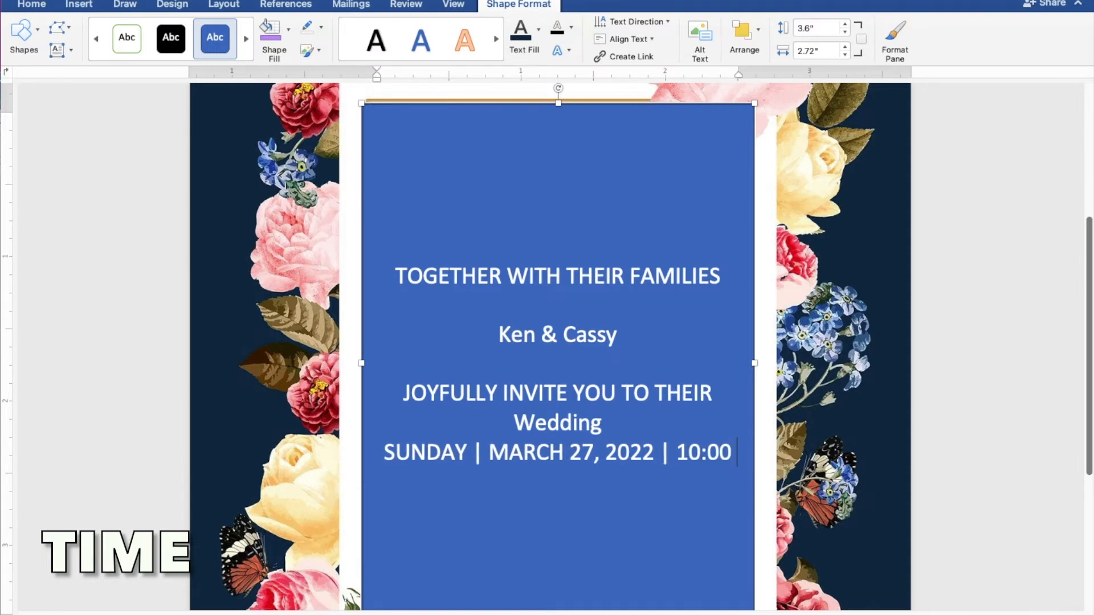
{"action": "type", "text": " AM"}
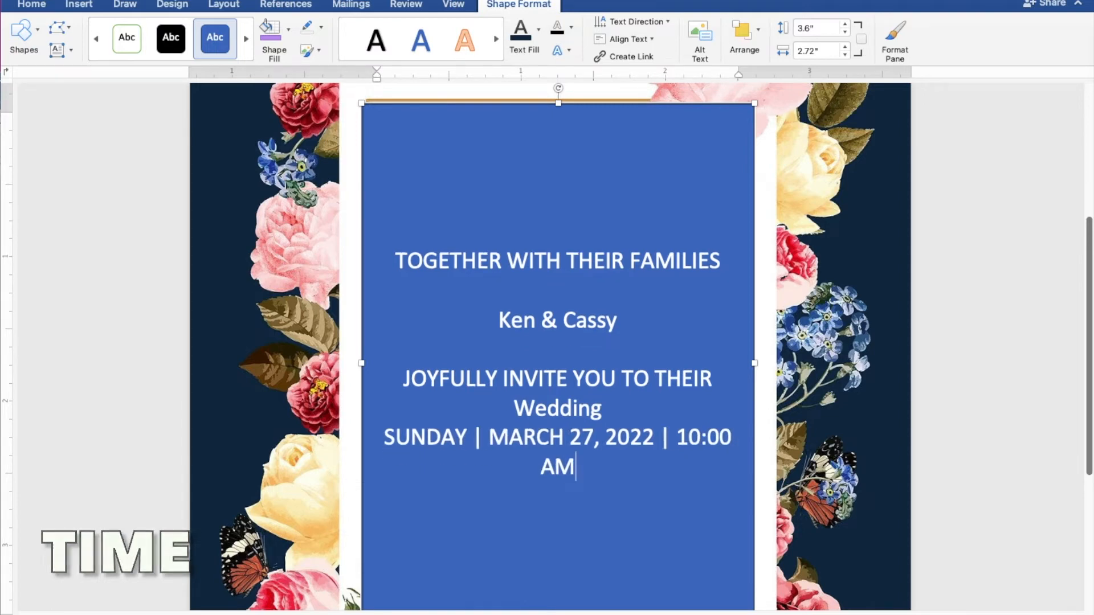
Enter the church name "ST. THOMAS AQUINAS PARISH CHURCH" on a new line below the date and time
{"action": "key", "text": "Return"}
{"action": "type", "text": "ST"}
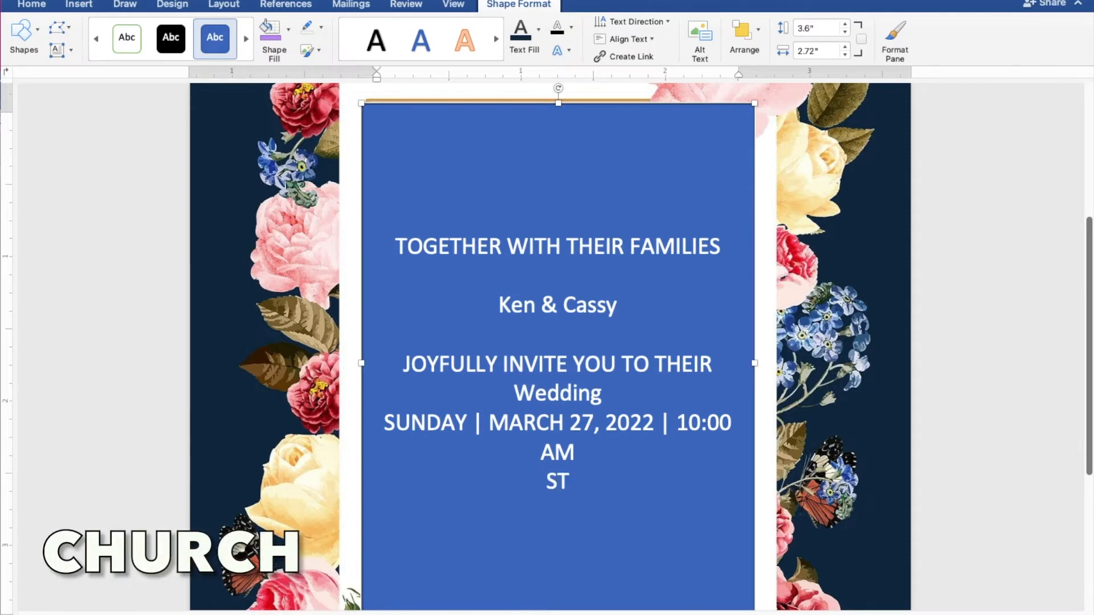
{"action": "type", "text": ". THOMAS AQUI"}
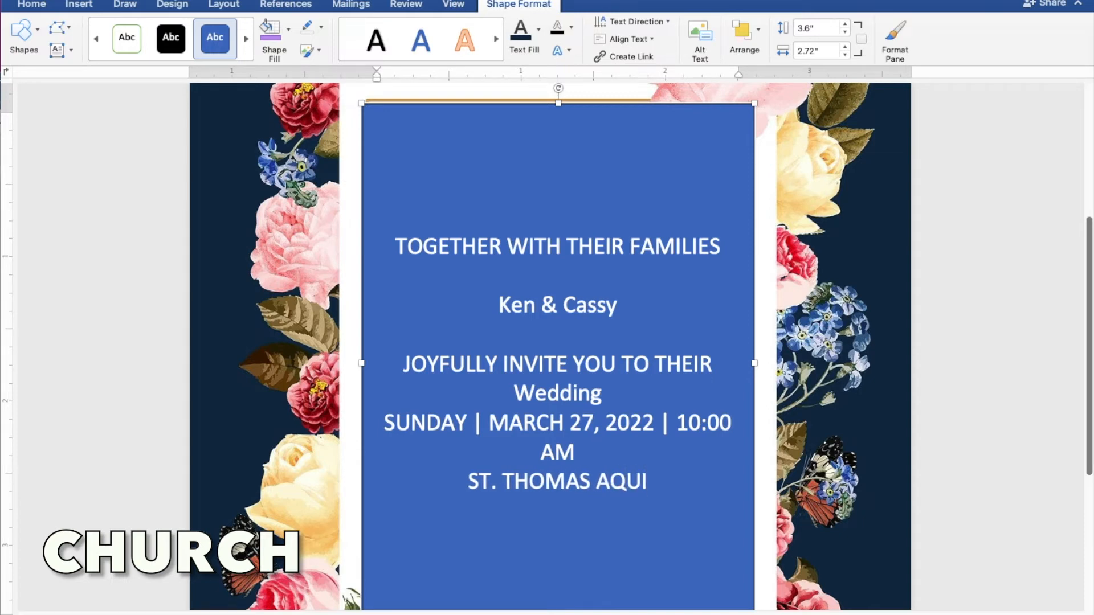
{"action": "type", "text": "NAS"}
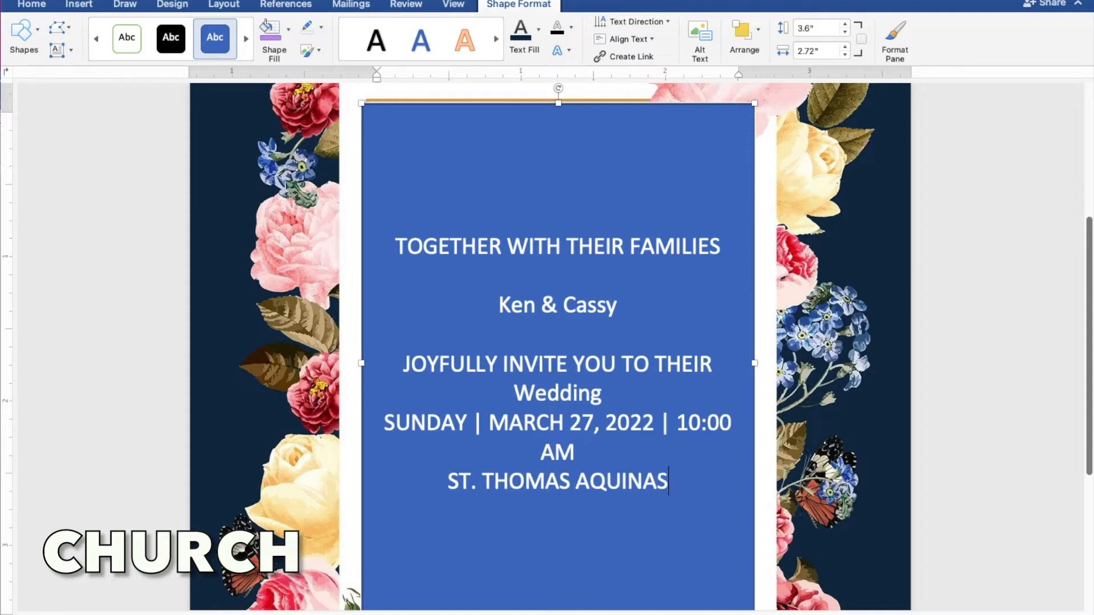
{"action": "type", "text": " P"}
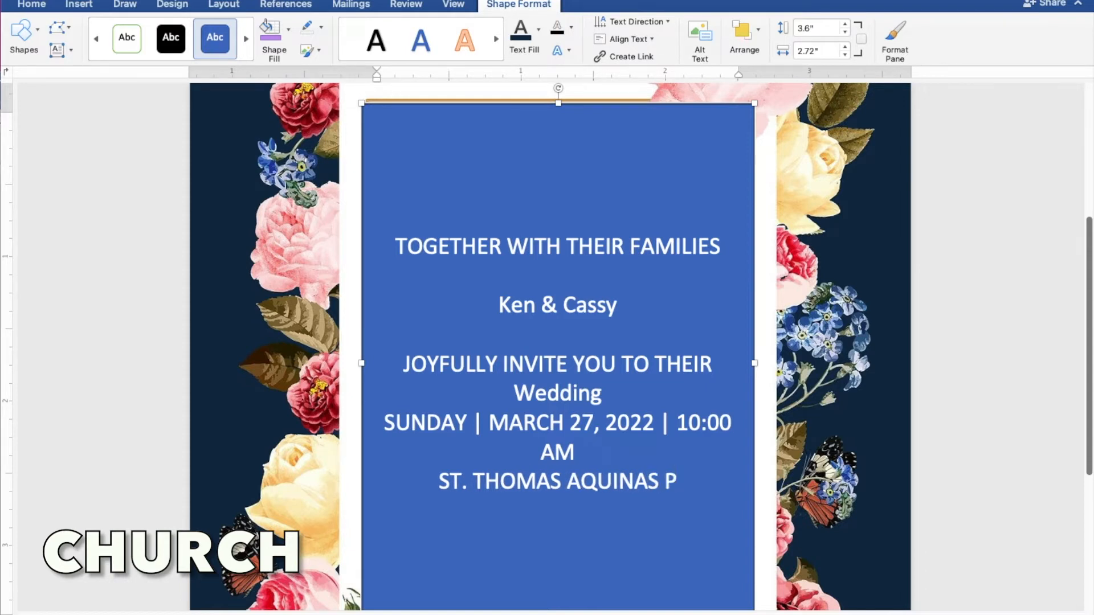
{"action": "type", "text": "ARISH CHUR"}
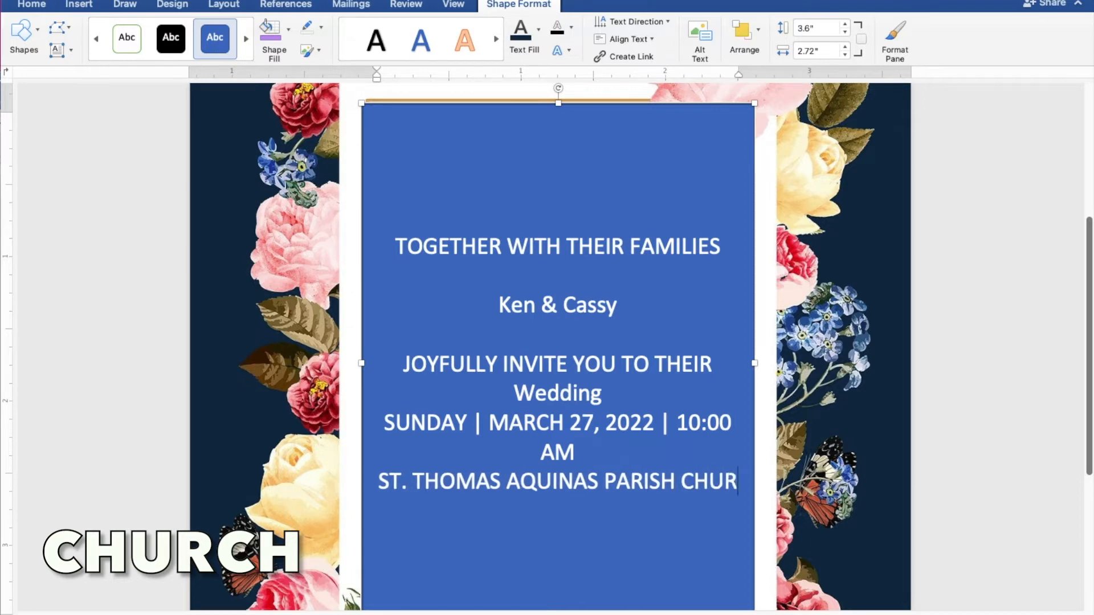
{"action": "type", "text": "CH"}
Add the church's location "MANGALDAN PANGASINAN" on the line below its name
{"action": "key", "text": "Return"}
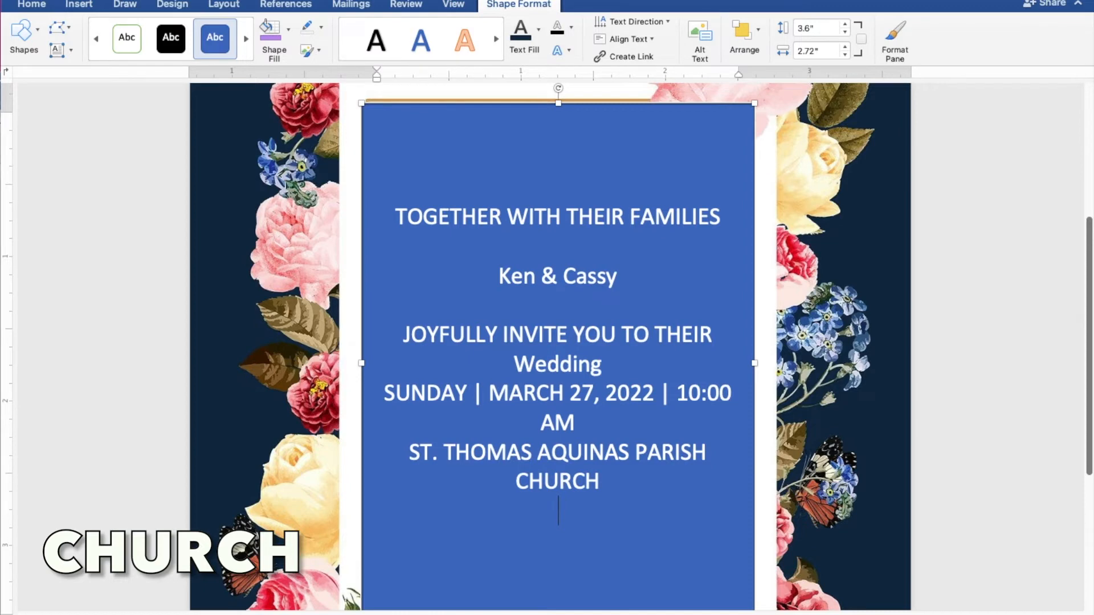
{"action": "type", "text": "MAN"}
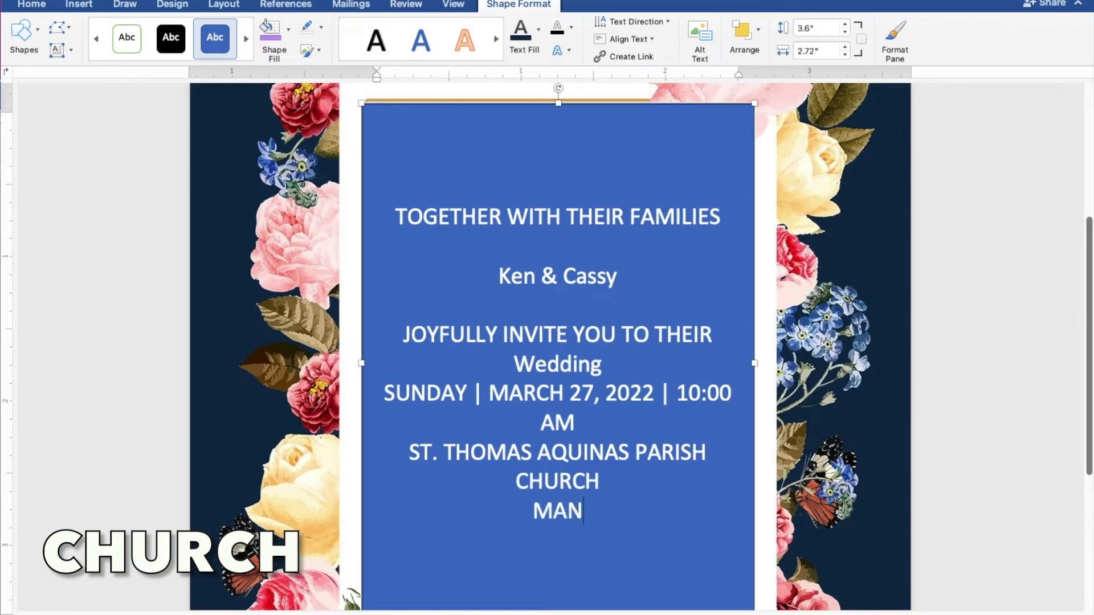
{"action": "type", "text": "GALD"}
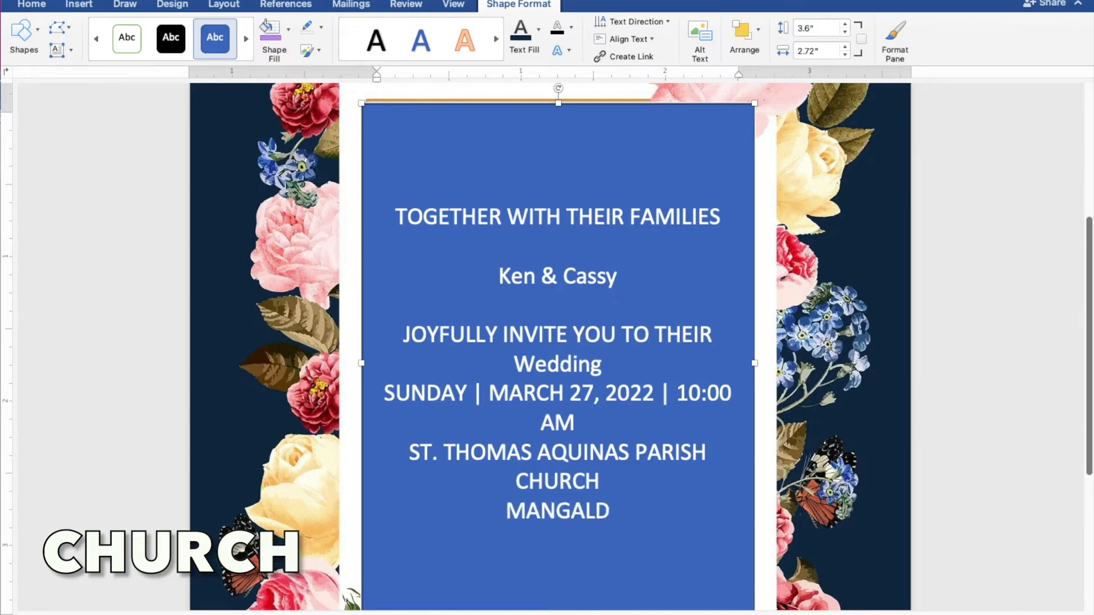
{"action": "type", "text": "AN P"}
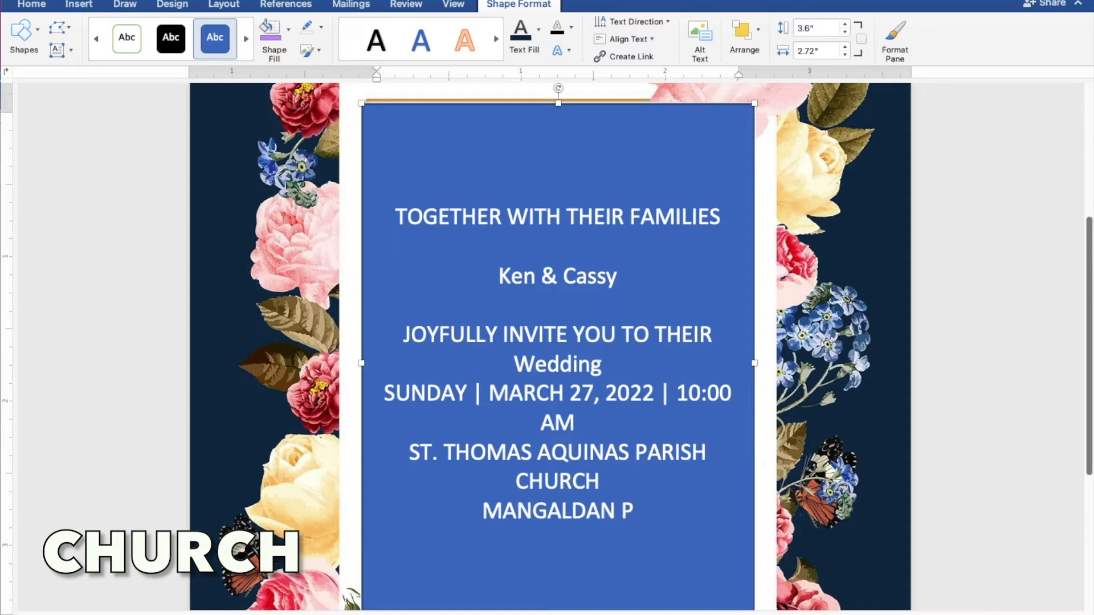
{"action": "type", "text": "ANGA"}
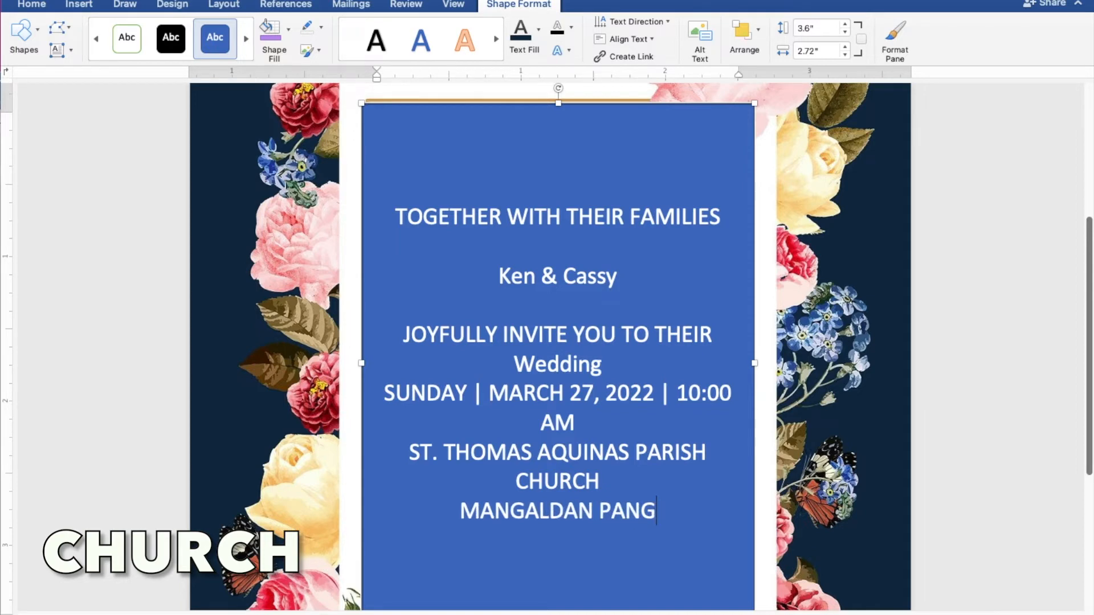
{"action": "type", "text": "SIN"}
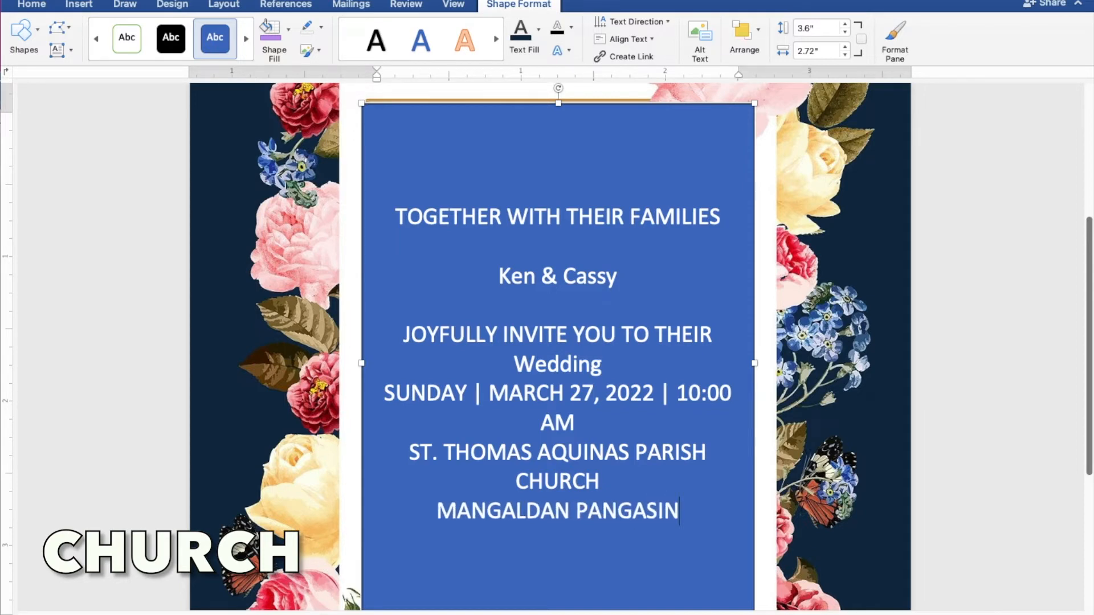
{"action": "type", "text": "AN"}
Leave a blank line below the location and add the closing line "Reception to follow"
{"action": "key", "text": "Return"}
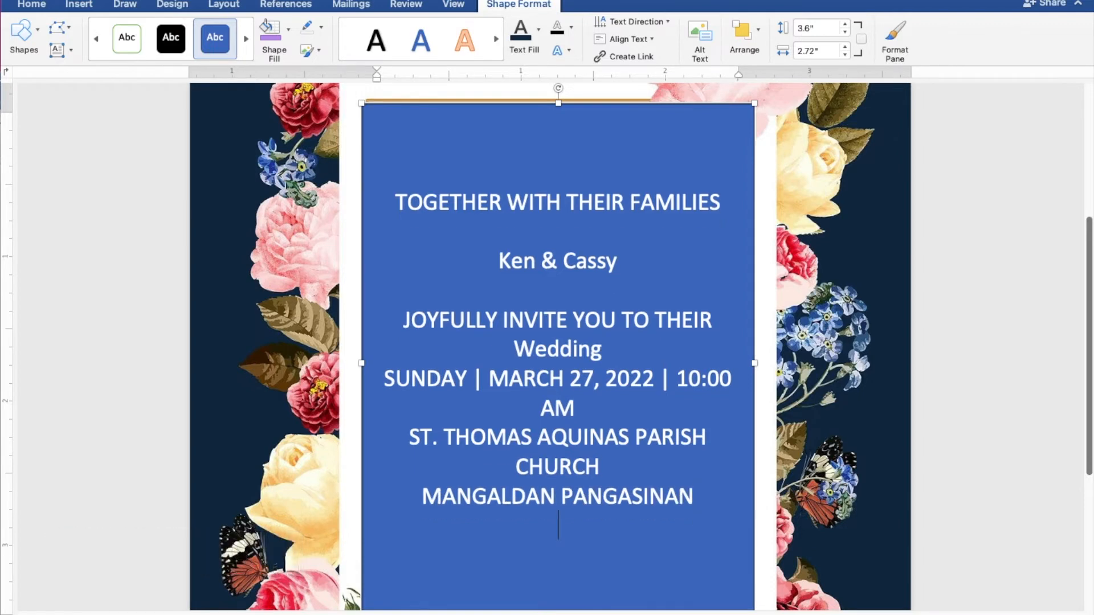
{"action": "key", "text": "Return"}
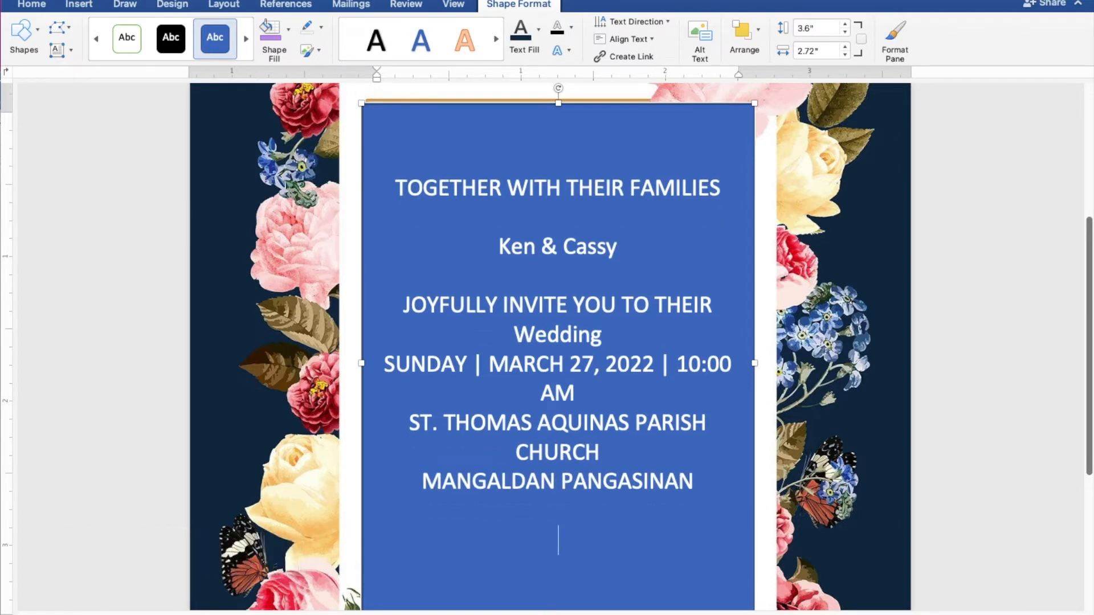
{"action": "type", "text": "Recepti"}
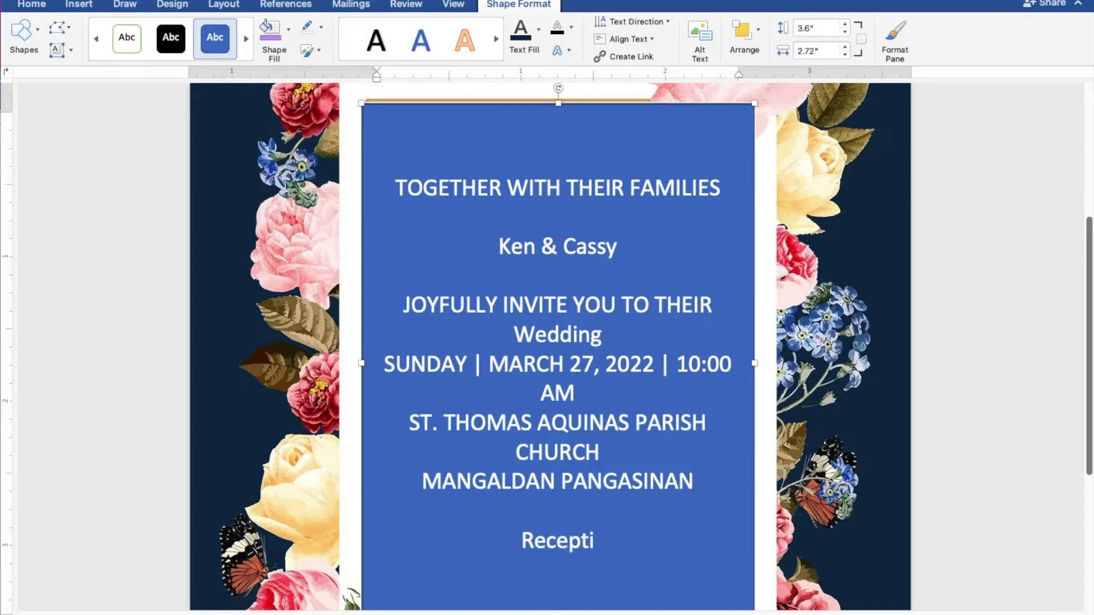
{"action": "type", "text": "on to follow"}
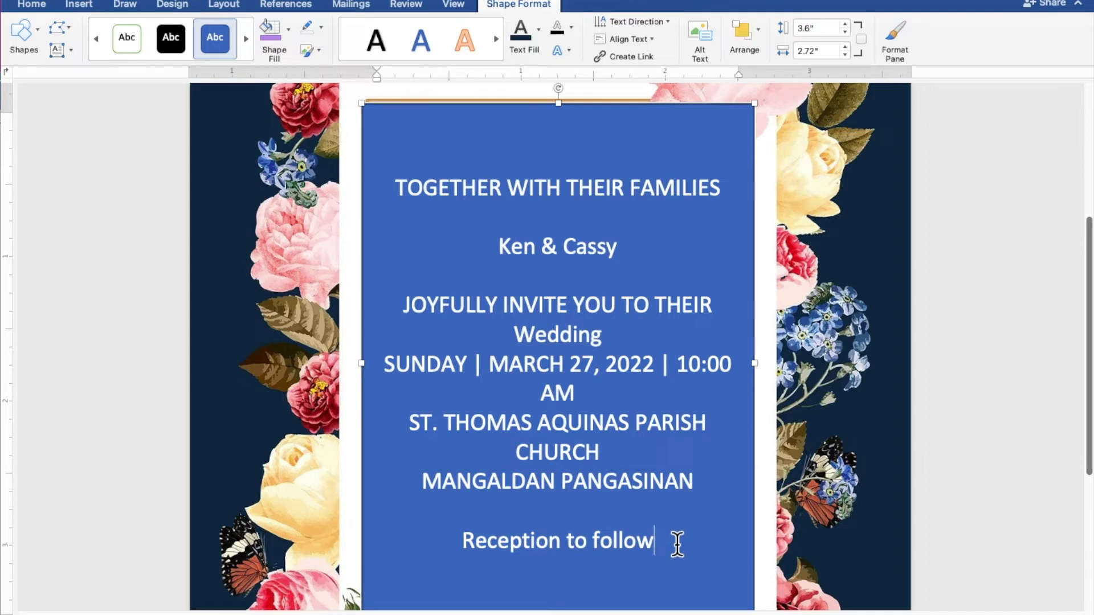
Select all the invitation text in the rectangle and set the shape's fill to No Fill
{"action": "left_click_drag", "start_coordinate": [655, 548], "coordinate": [391, 186]}
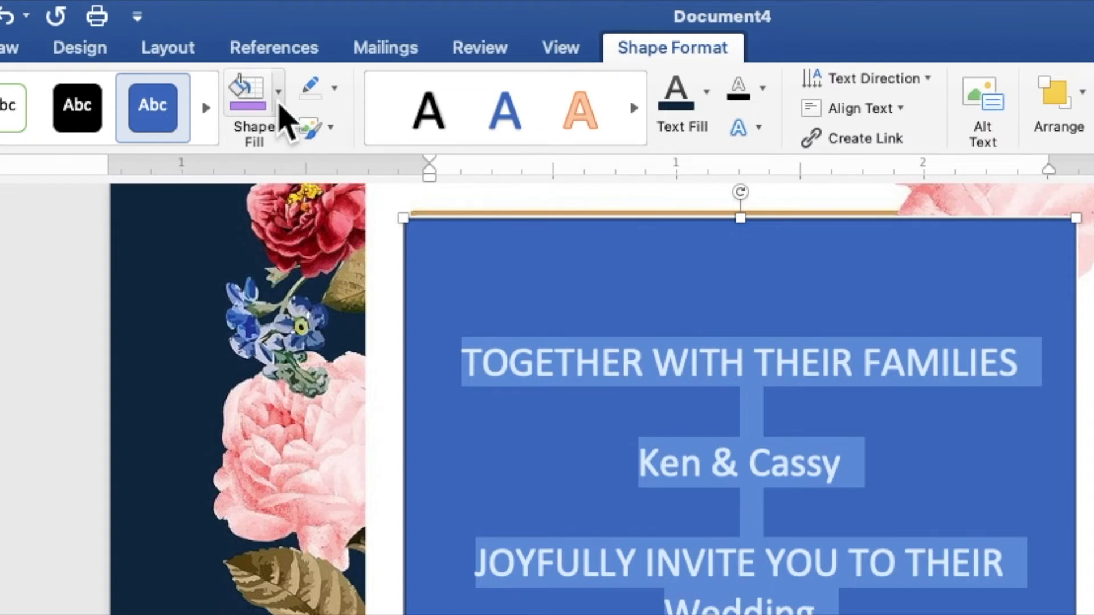
{"action": "left_click", "coordinate": [279, 104]}
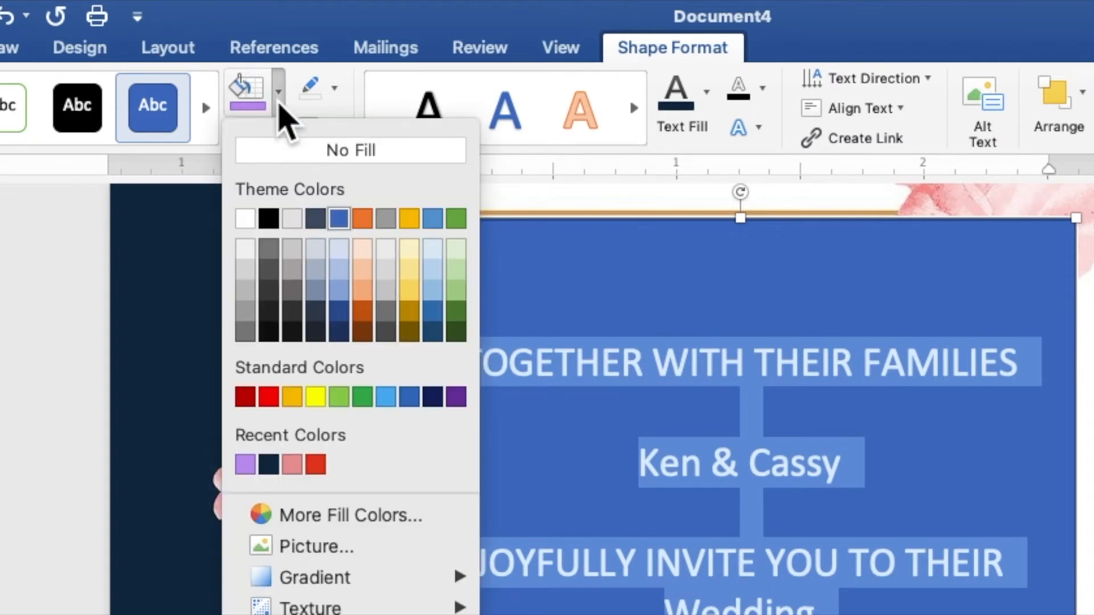
{"action": "left_click", "coordinate": [289, 165]}
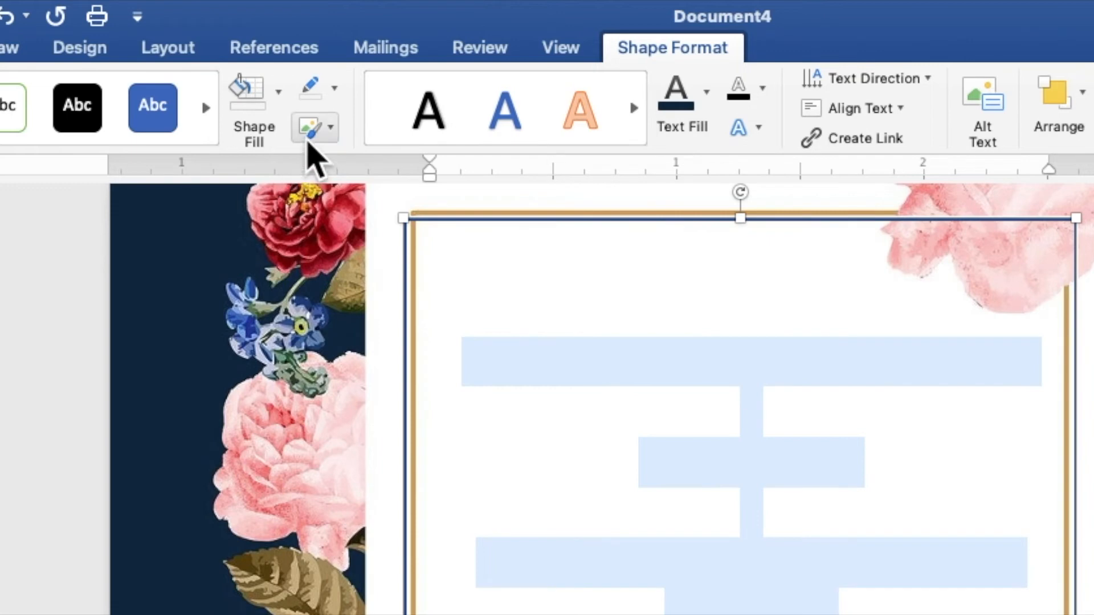
Set the text rectangle's outline to No Outline and fill its text with the dark navy recent color
{"action": "left_click", "coordinate": [335, 88]}
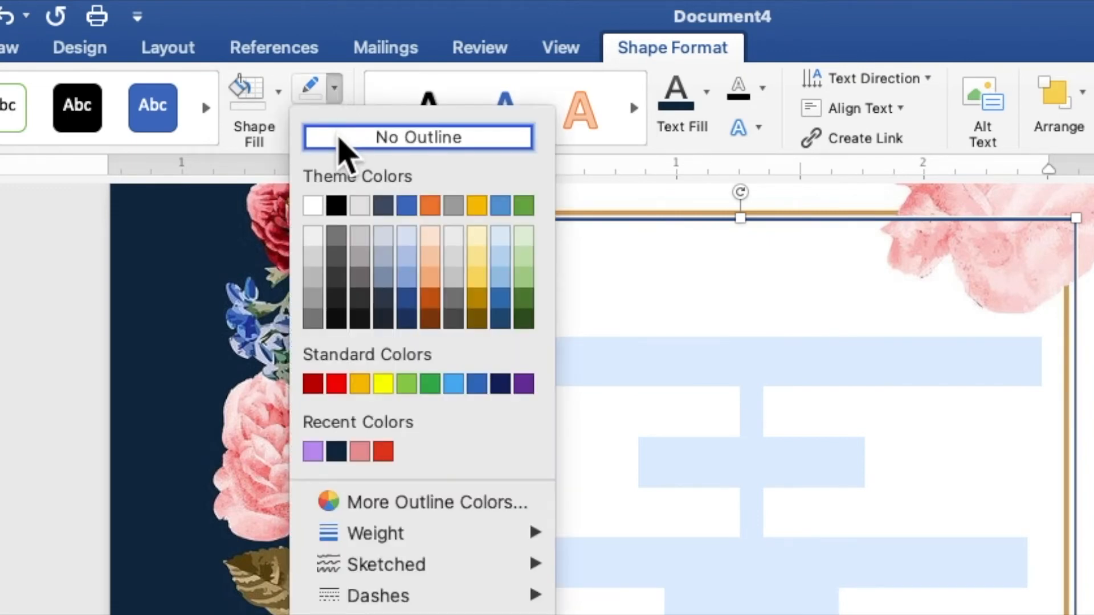
{"action": "left_click", "coordinate": [339, 139]}
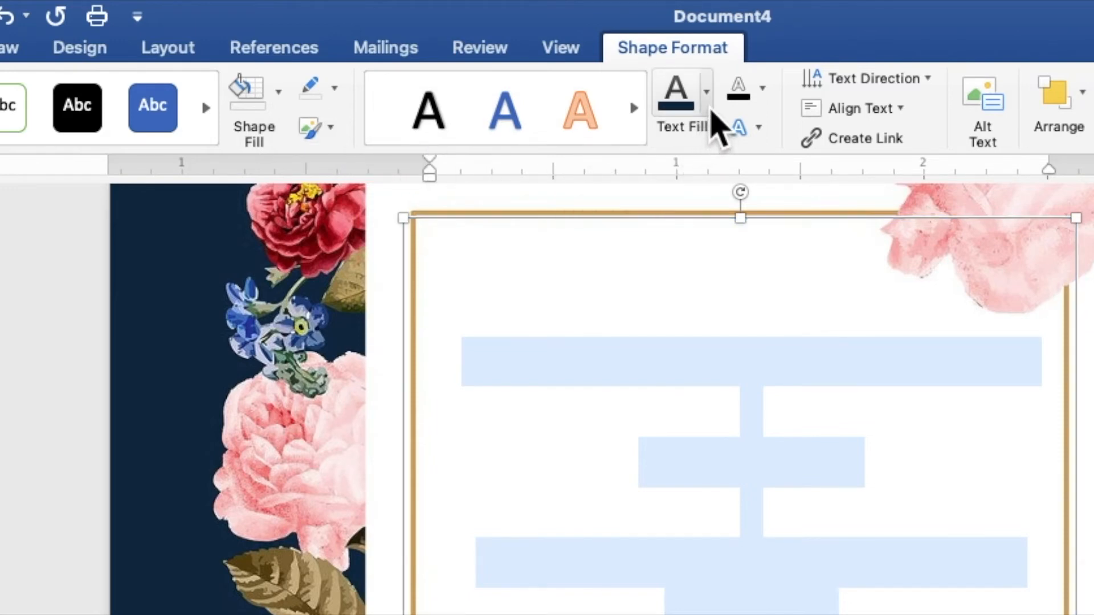
{"action": "left_click", "coordinate": [711, 111]}
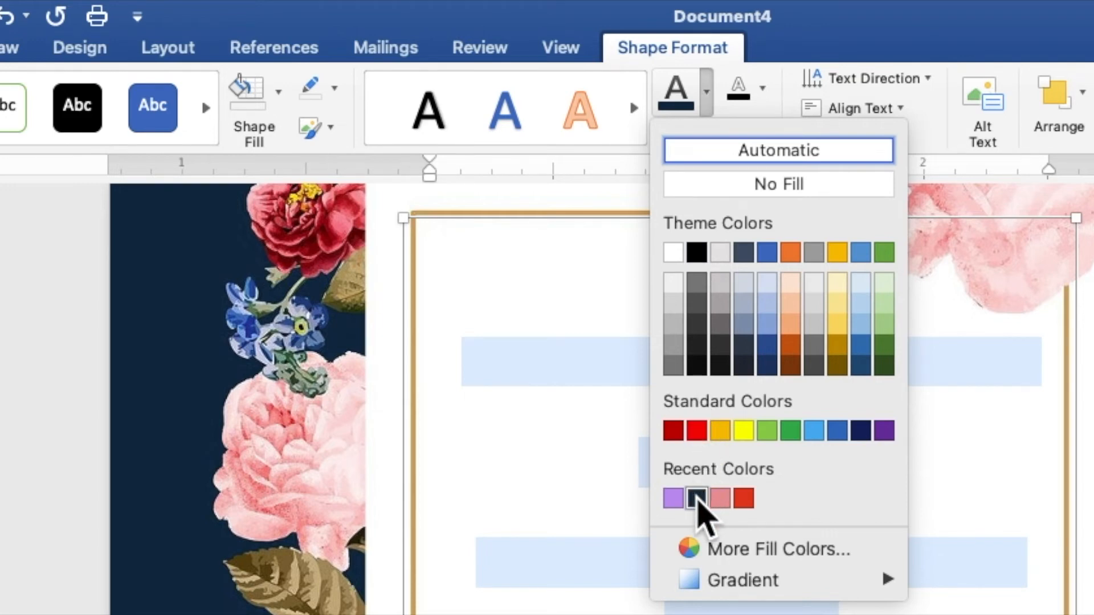
{"action": "left_click", "coordinate": [696, 497]}
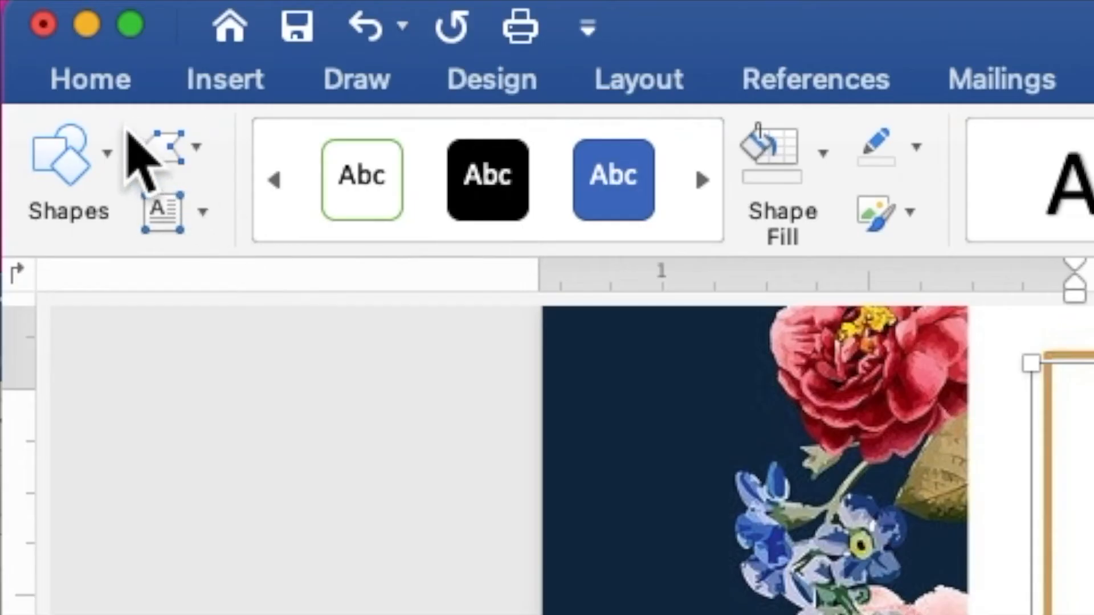
Format all the selected invitation text in Times New Roman at size 9
{"action": "left_click", "coordinate": [86, 85]}
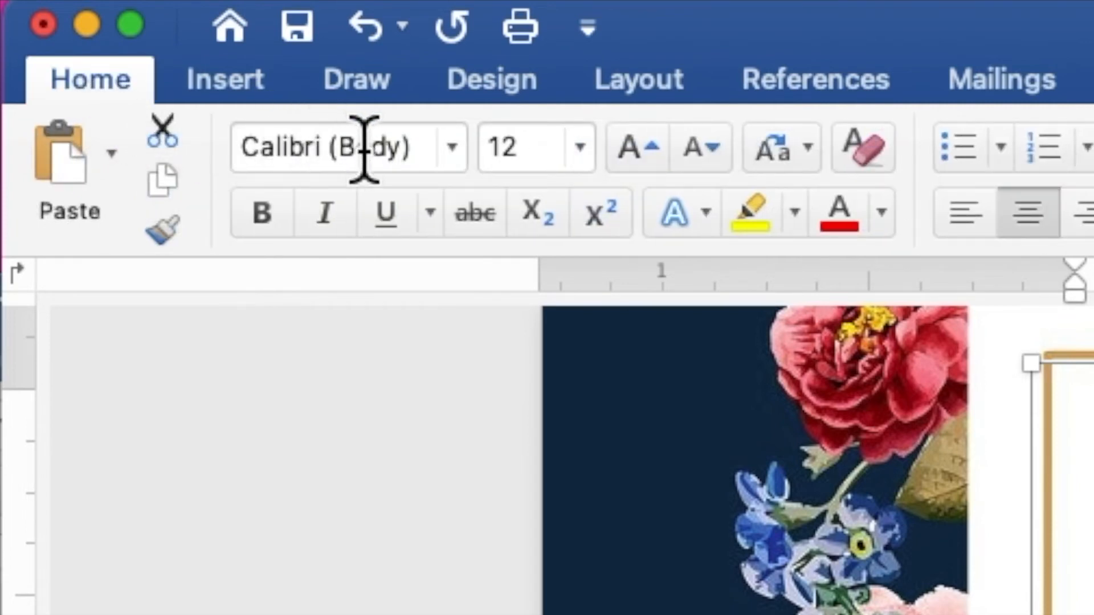
{"action": "left_click", "coordinate": [453, 147]}
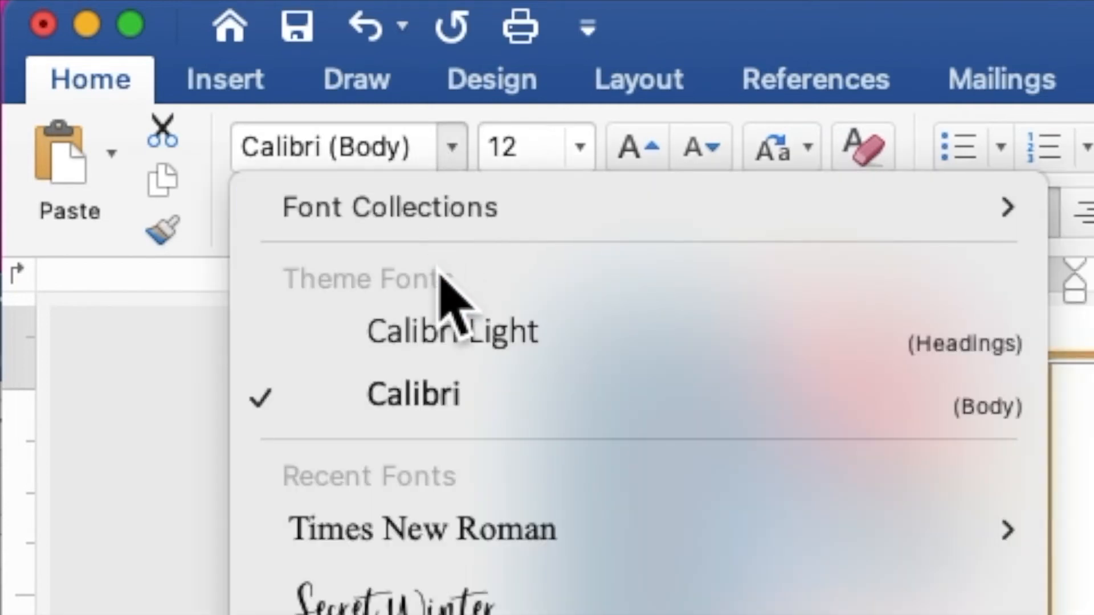
{"action": "mouse_move", "coordinate": [463, 521]}
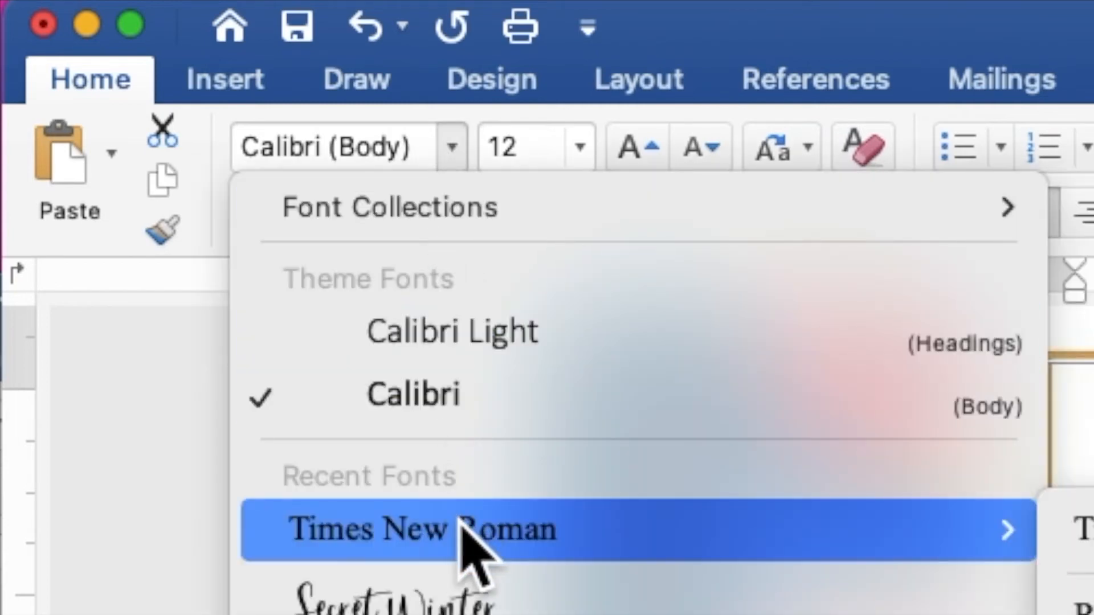
{"action": "left_click", "coordinate": [462, 524]}
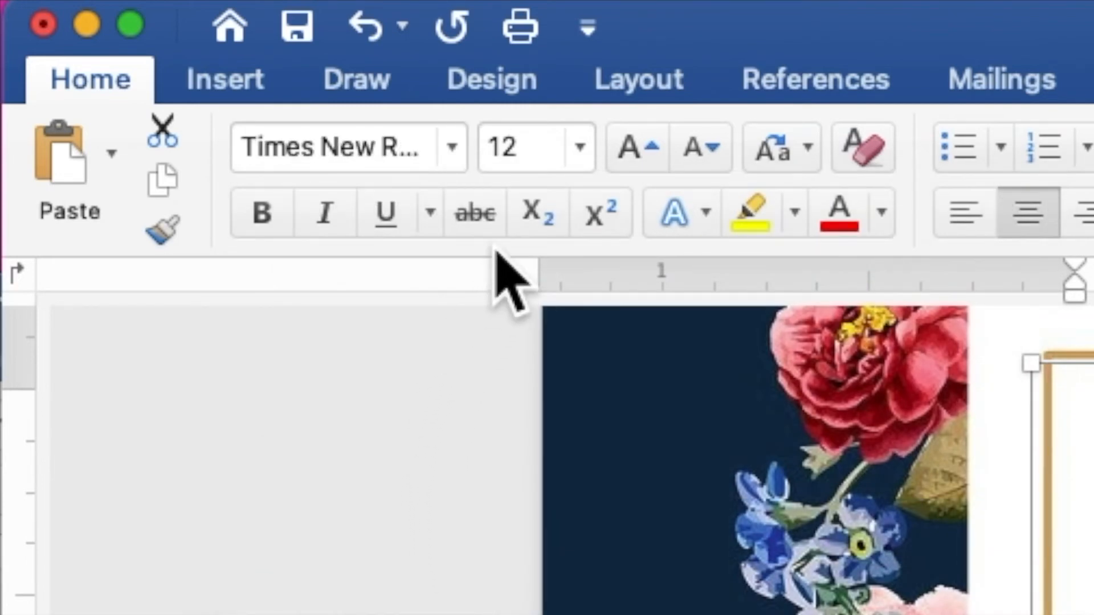
{"action": "left_click", "coordinate": [527, 146]}
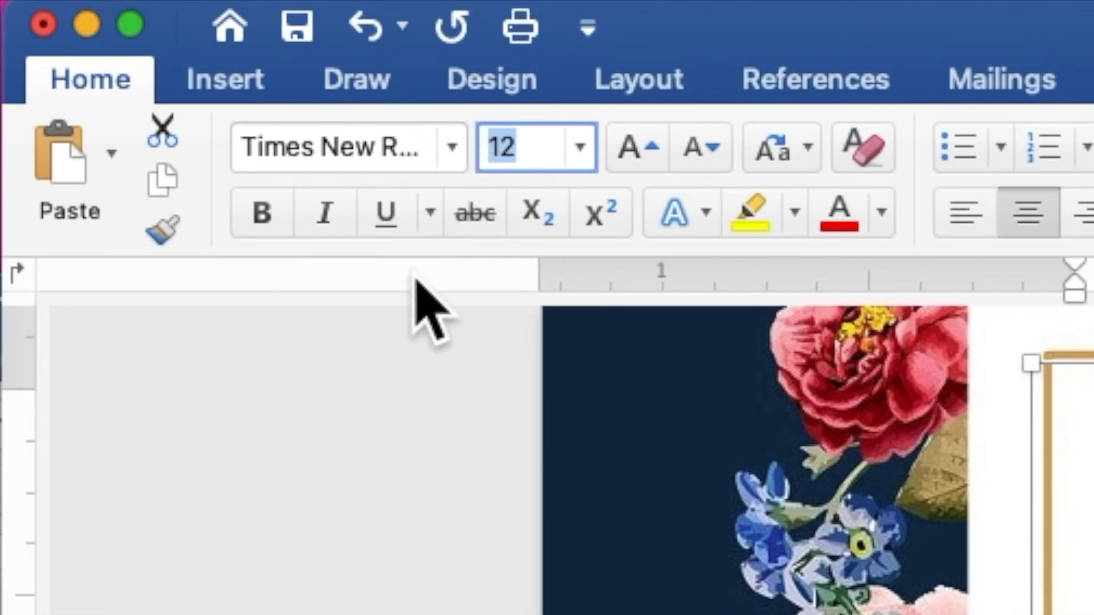
{"action": "type", "text": "9"}
{"action": "key", "text": "Return"}
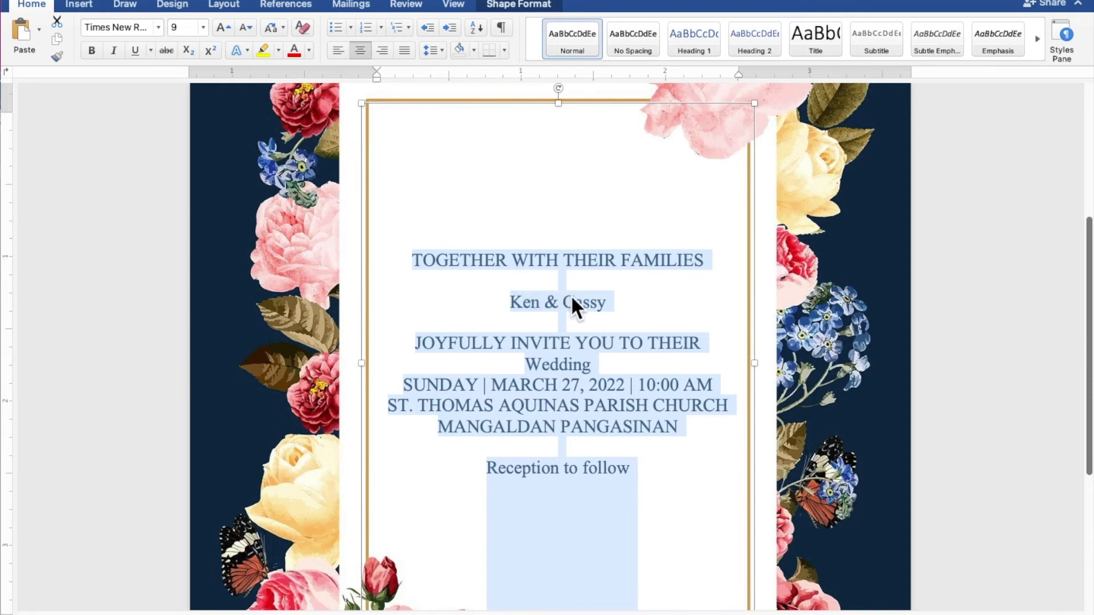
Select both the couple's names line and the word "Wedding" and format them in Secret Winter at size 25
{"action": "left_click", "coordinate": [610, 305]}
{"action": "left_click_drag", "start_coordinate": [609, 302], "coordinate": [531, 304]}
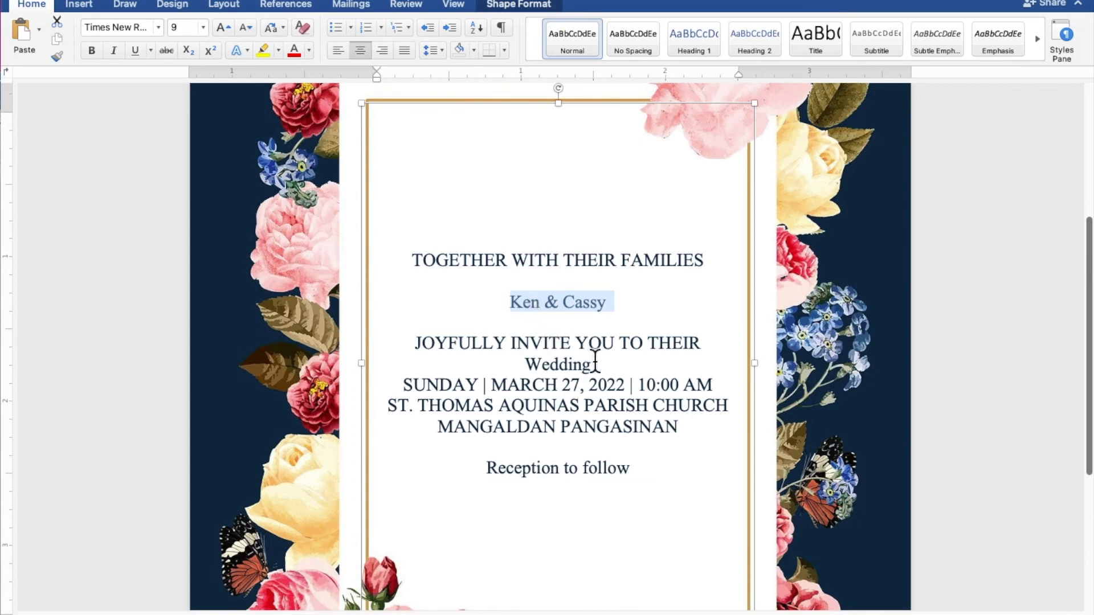
{"action": "left_click_drag", "start_coordinate": [596, 363], "coordinate": [532, 361]}
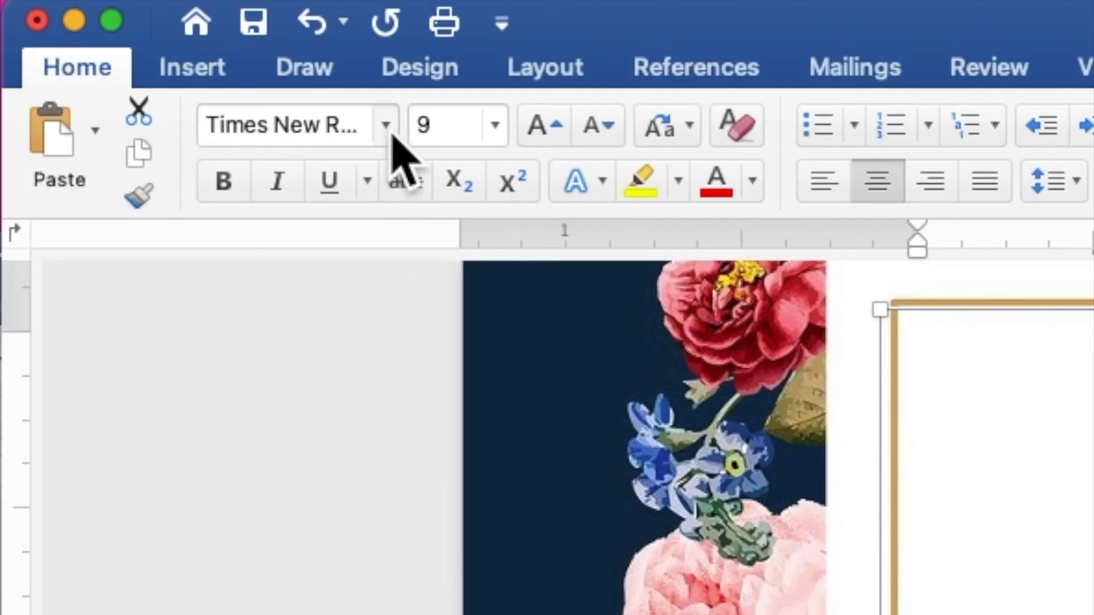
{"action": "left_click", "coordinate": [387, 126]}
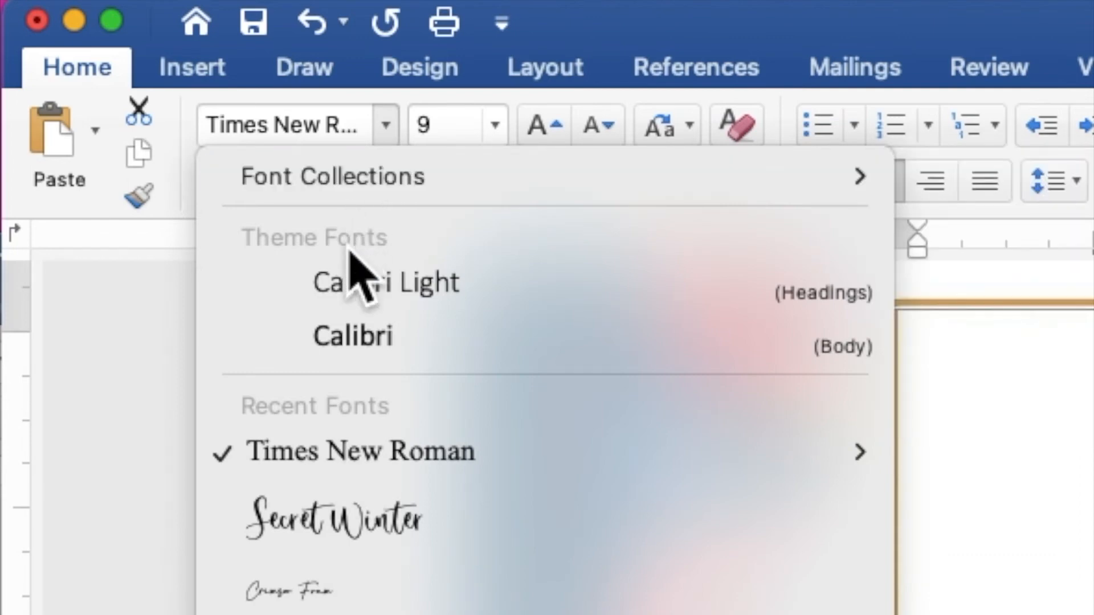
{"action": "left_click", "coordinate": [342, 520]}
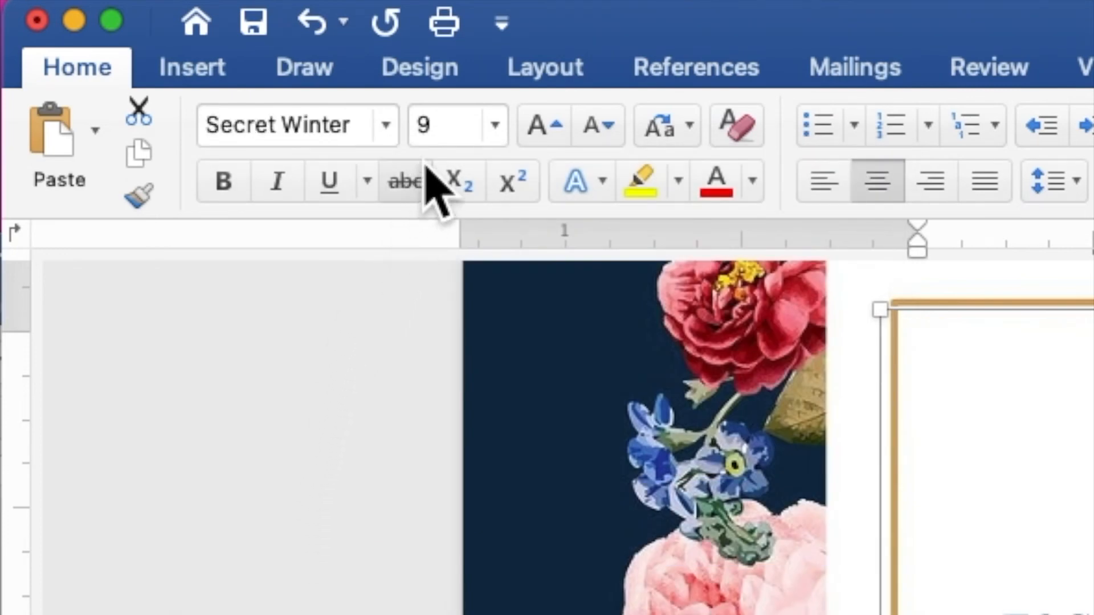
{"action": "left_click", "coordinate": [448, 128]}
{"action": "left_click_drag", "start_coordinate": [448, 128], "coordinate": [398, 127]}
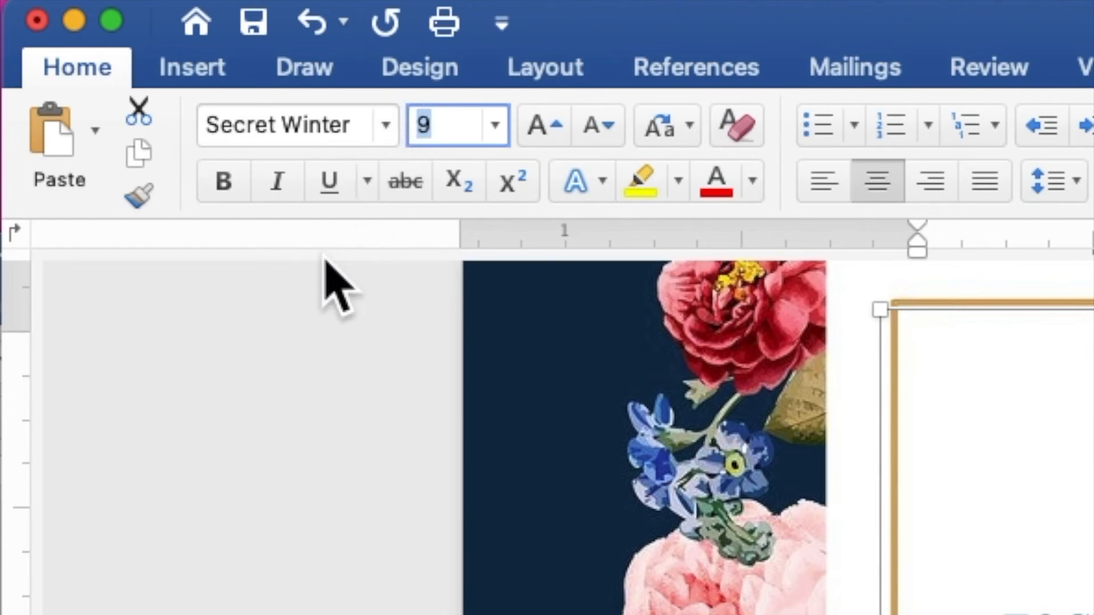
{"action": "type", "text": "25"}
{"action": "key", "text": "Return"}
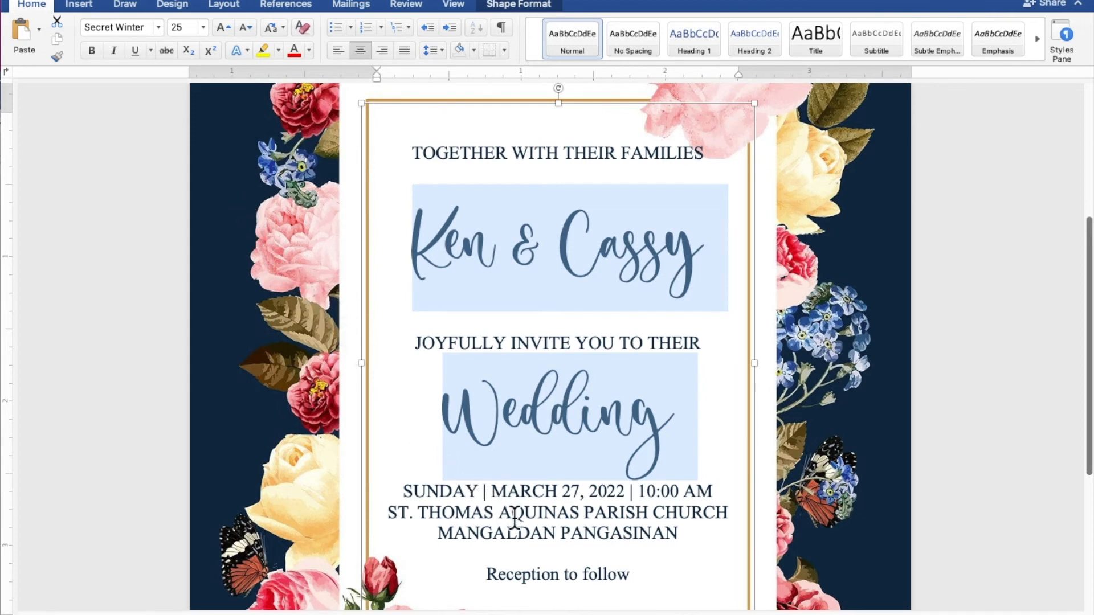
Format the closing line "Reception to follow" in the Secret Winter font at size 10
{"action": "left_click_drag", "start_coordinate": [636, 579], "coordinate": [544, 579]}
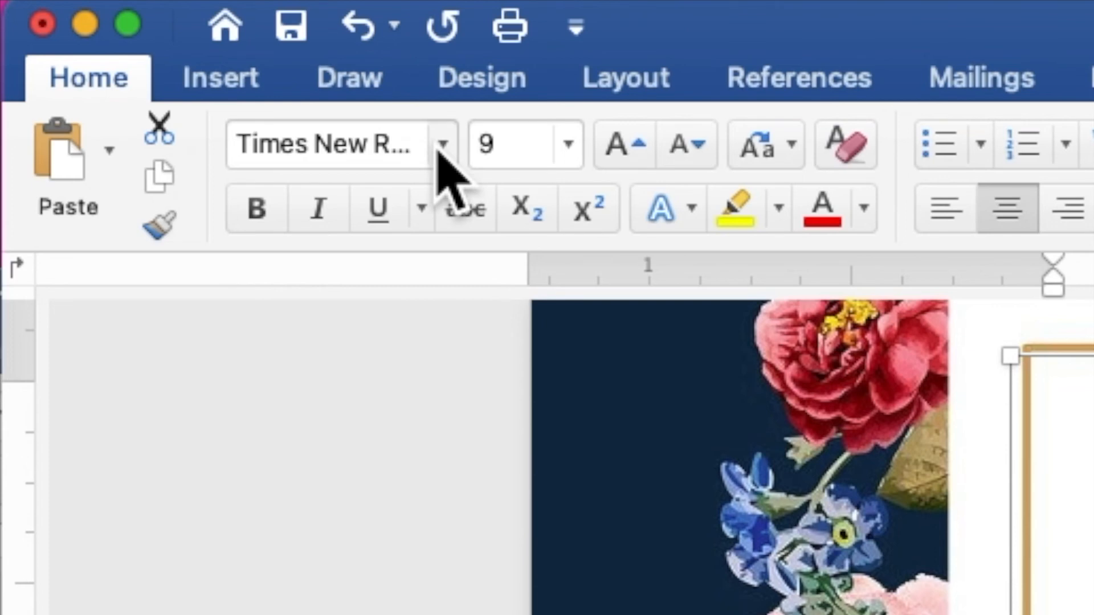
{"action": "left_click", "coordinate": [443, 149]}
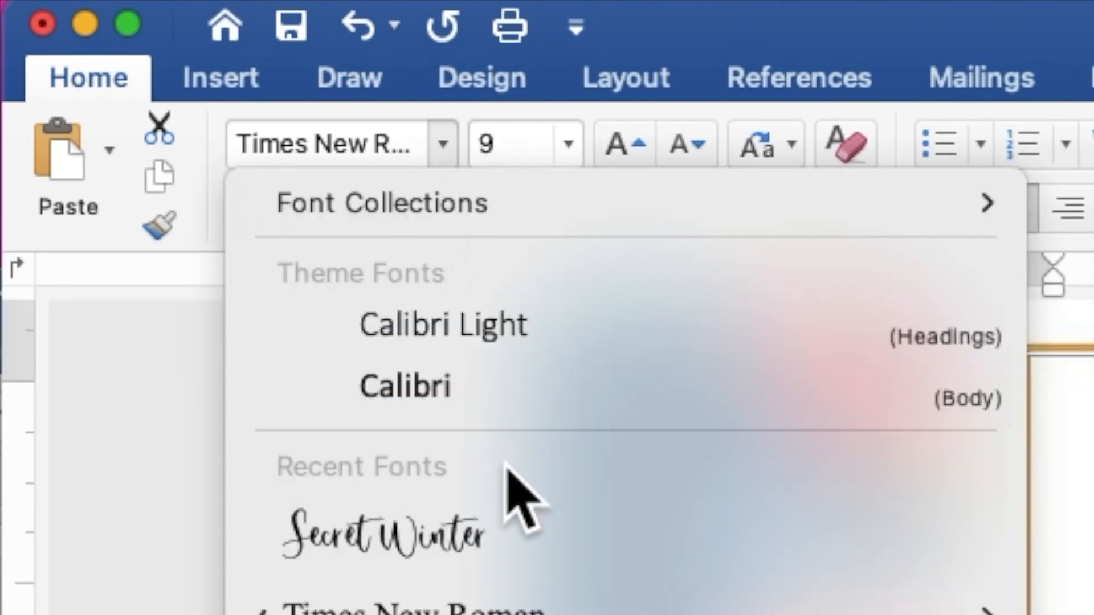
{"action": "left_click", "coordinate": [517, 524]}
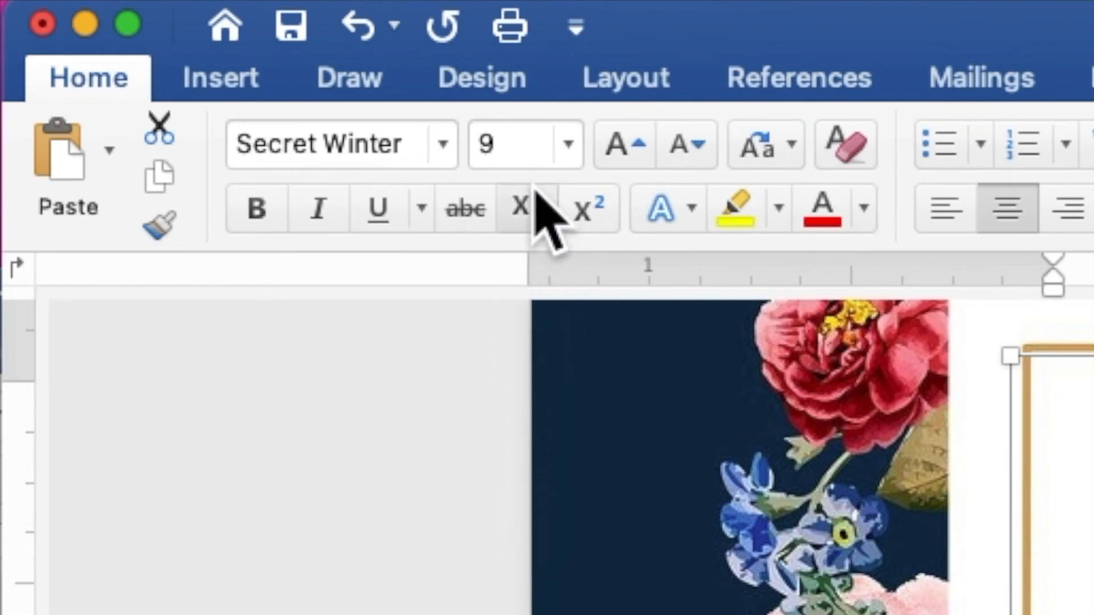
{"action": "left_click_drag", "start_coordinate": [520, 148], "coordinate": [472, 152]}
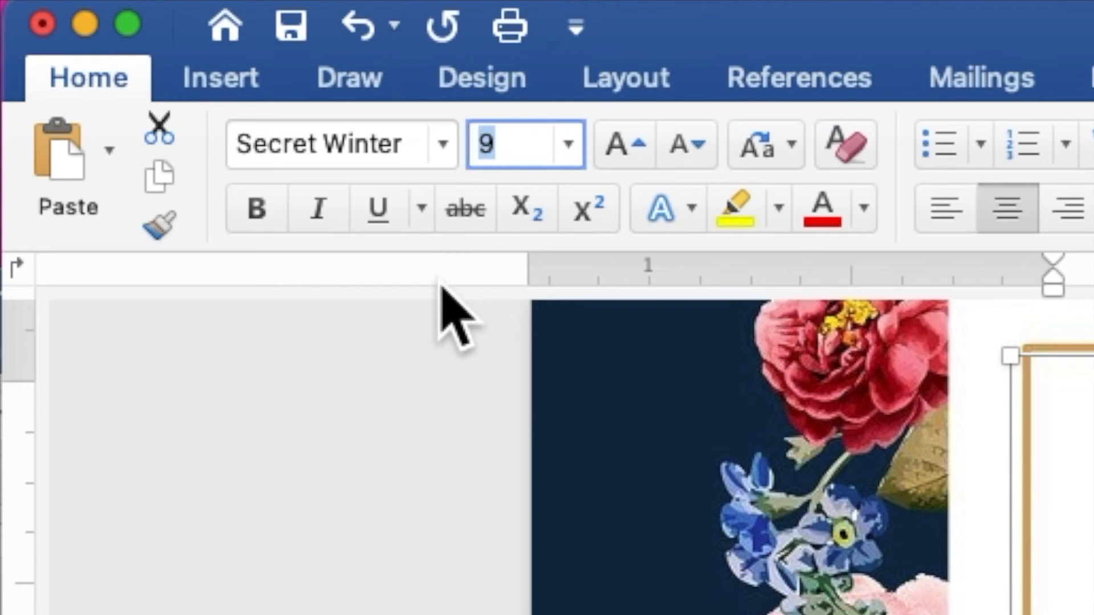
{"action": "type", "text": "10"}
{"action": "key", "text": "Return"}
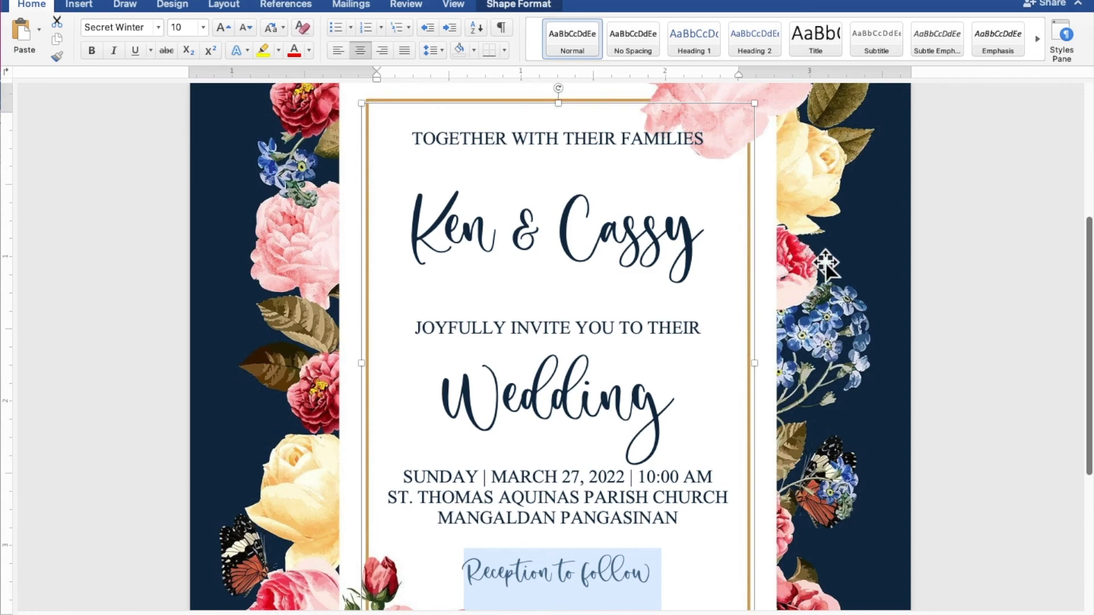
Move the invitation text box slightly down to center it within the gold frame, and deselect it
{"action": "scroll", "coordinate": [825, 263], "scroll_direction": "down", "scroll_amount": 5}
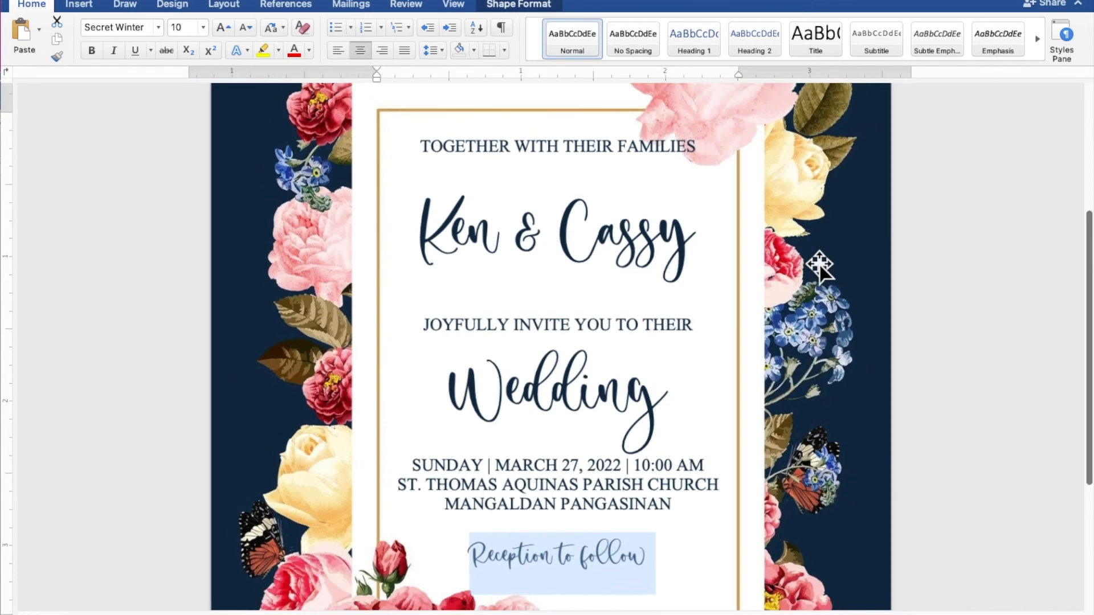
{"action": "scroll", "coordinate": [818, 262], "scroll_direction": "down", "scroll_amount": 5}
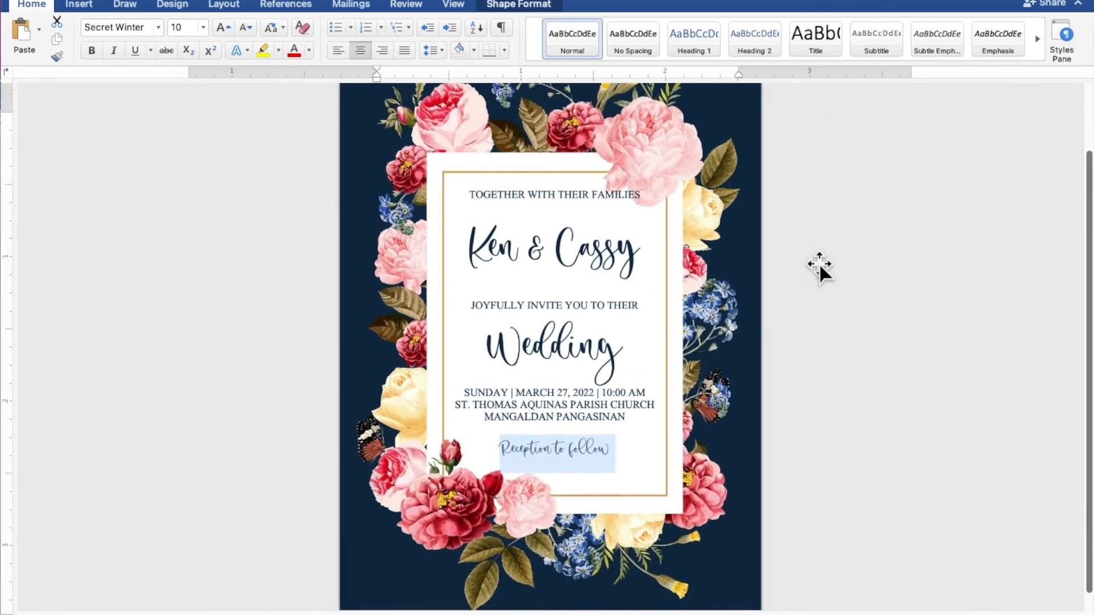
{"action": "scroll", "coordinate": [819, 262], "scroll_direction": "down", "scroll_amount": 3}
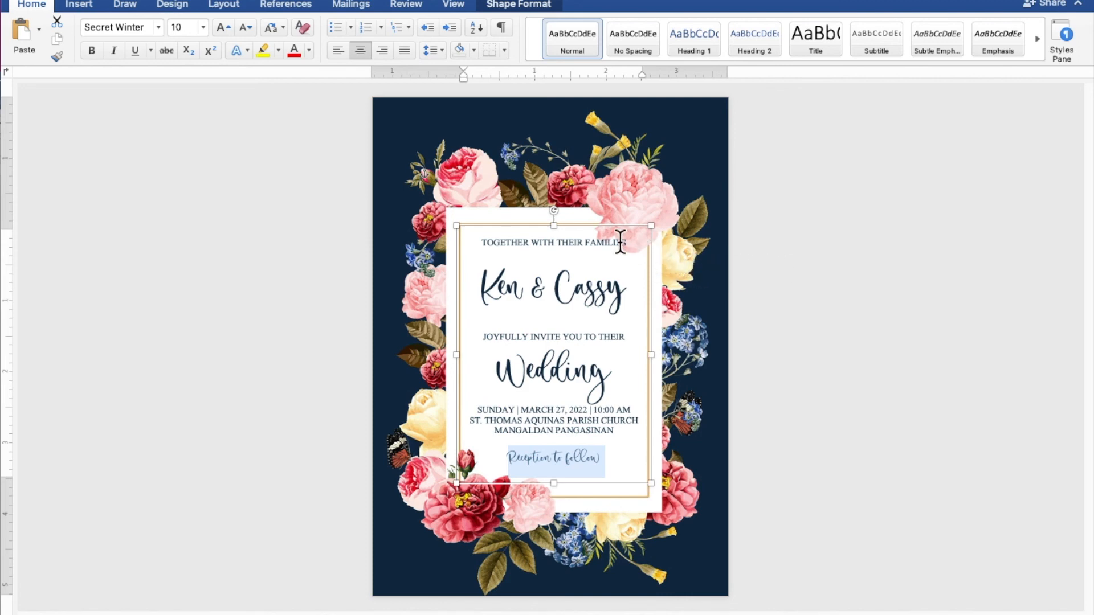
{"action": "left_click", "coordinate": [584, 224]}
{"action": "left_click_drag", "start_coordinate": [583, 227], "coordinate": [582, 234]}
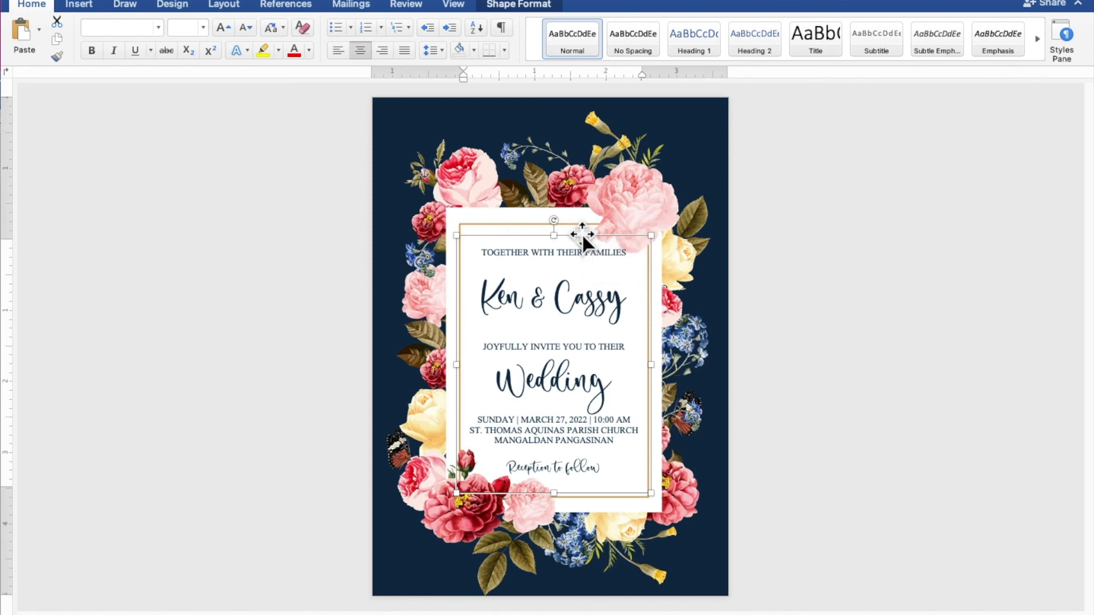
{"action": "key", "text": "Down"}
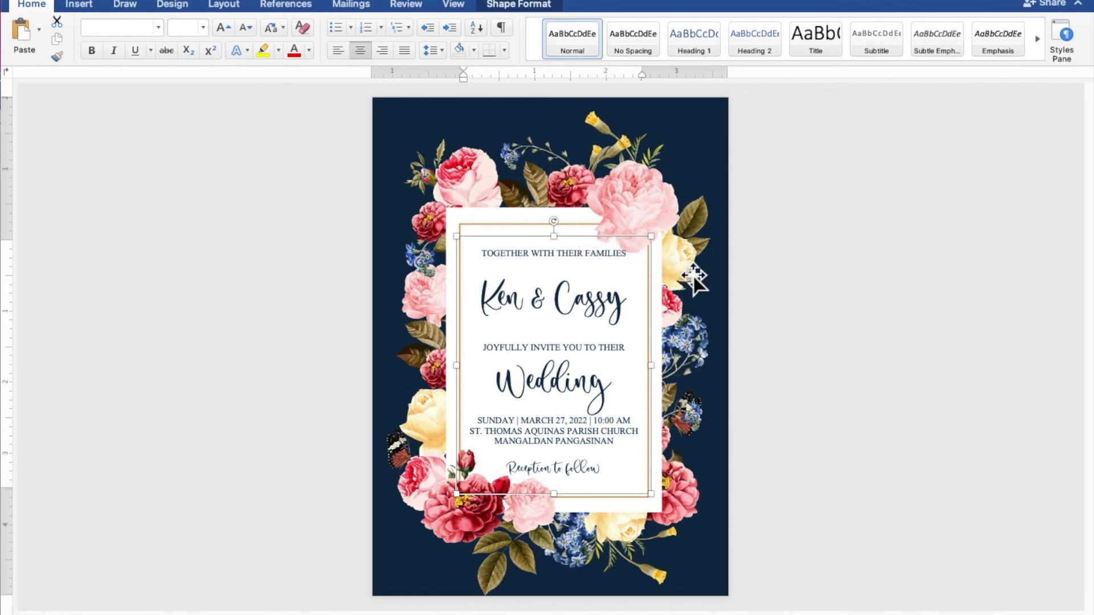
{"action": "left_click", "coordinate": [928, 317]}
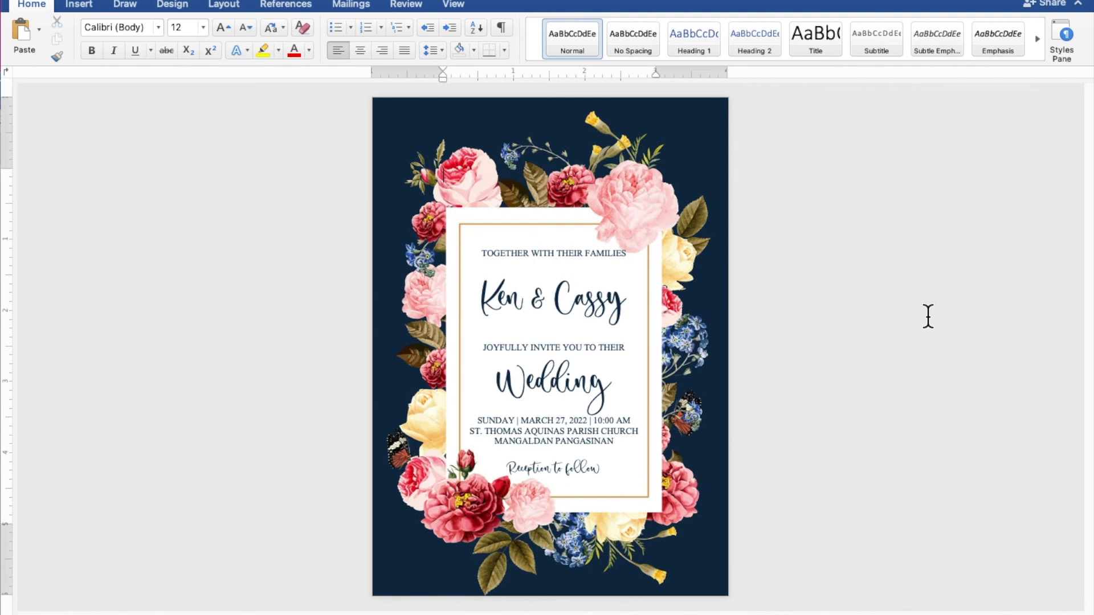